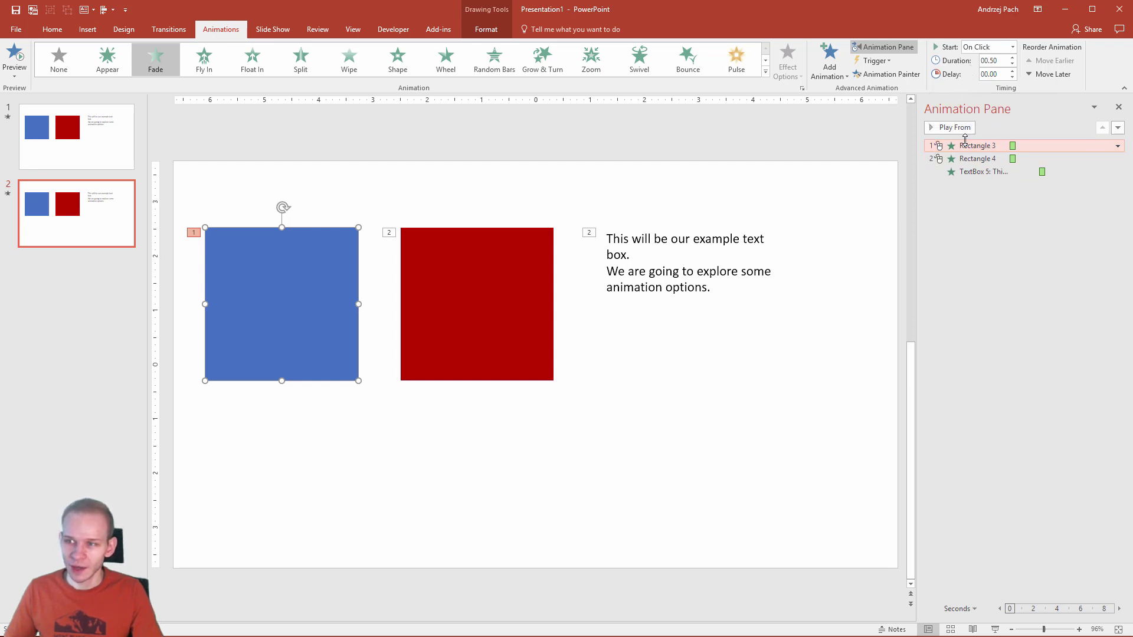
# Step: Dismiss the blue square's start-timing menu in the example deck without changing it
pyautogui.click(1118, 146)
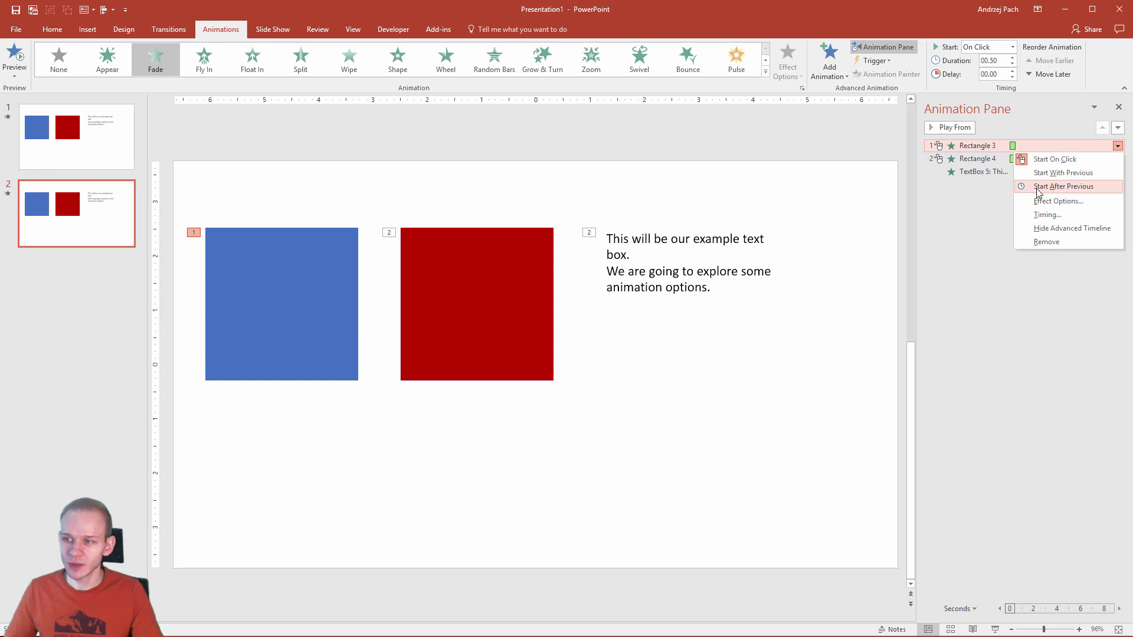
pyautogui.click(981, 347)
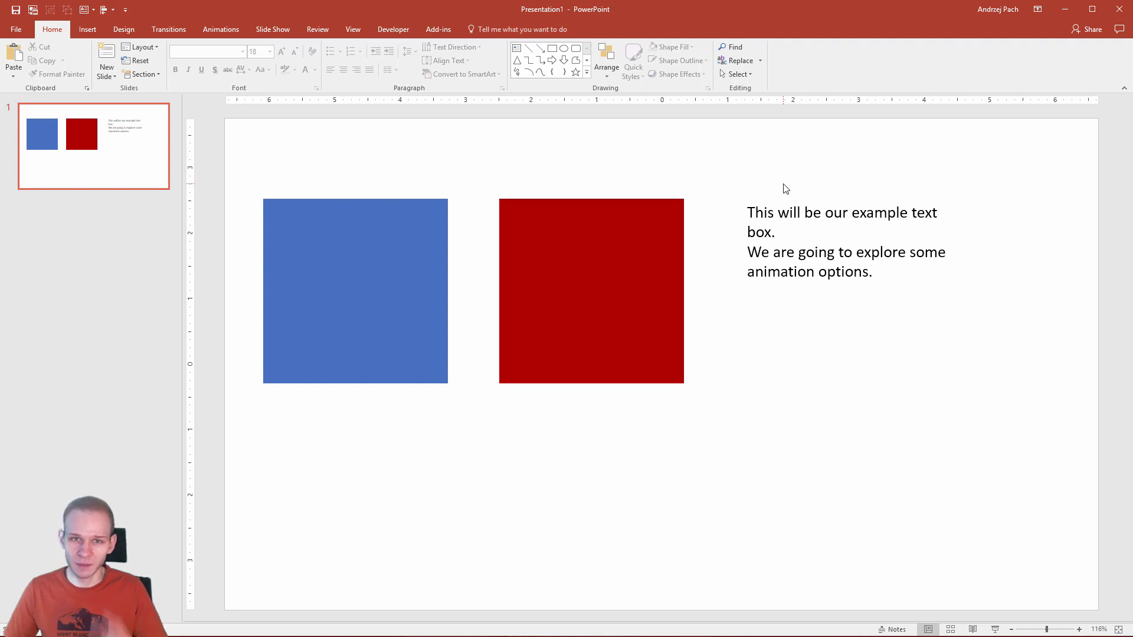
# Step: Show the empty Animation Pane and re-dock it on the right of the window
pyautogui.click(231, 33)
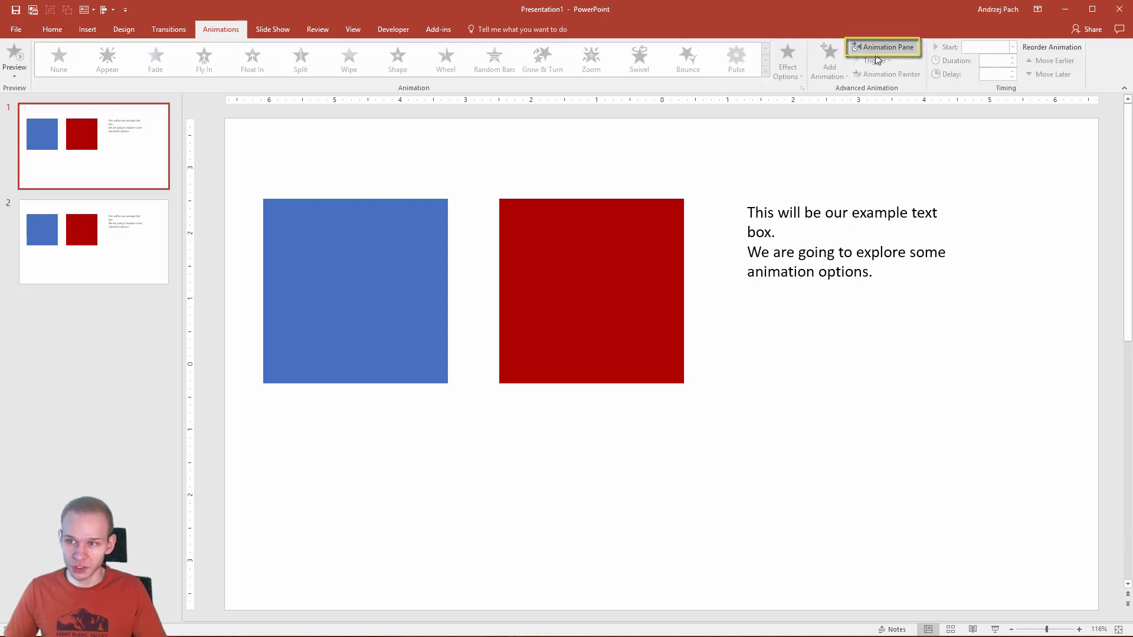
pyautogui.click(880, 50)
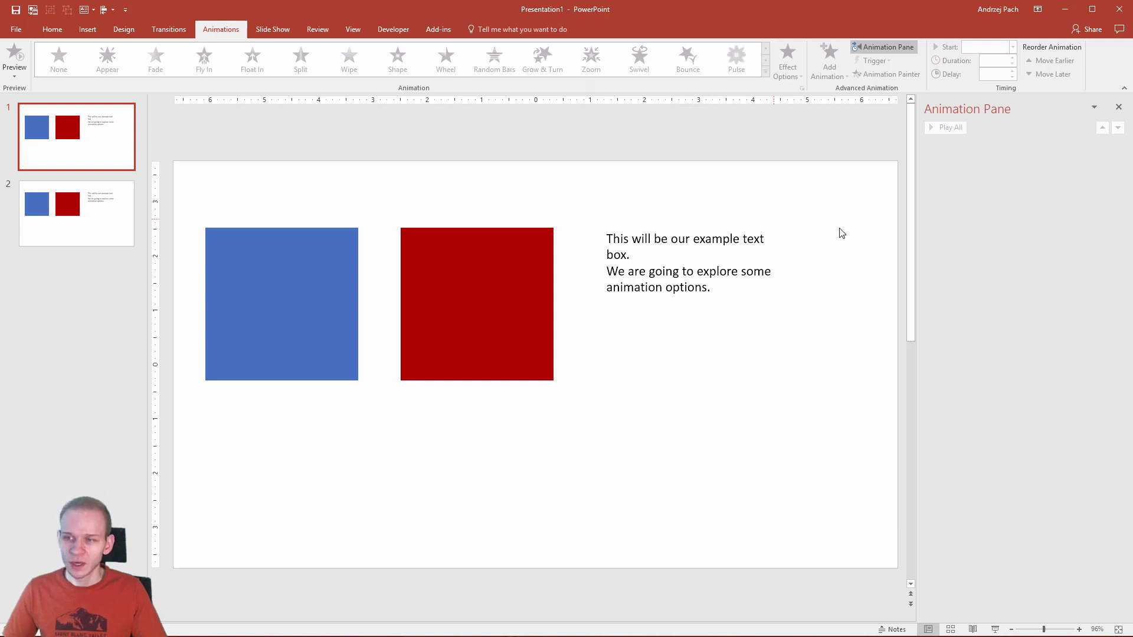
pyautogui.moveTo(1030, 103); pyautogui.dragTo(726, 144)
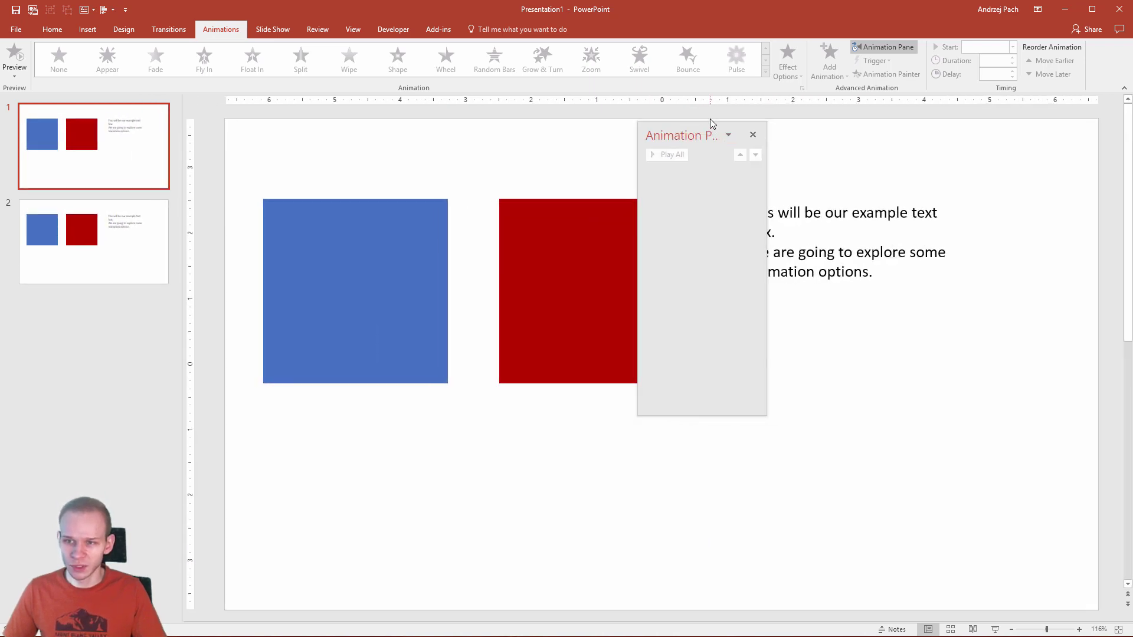
pyautogui.moveTo(688, 208); pyautogui.dragTo(1104, 172)
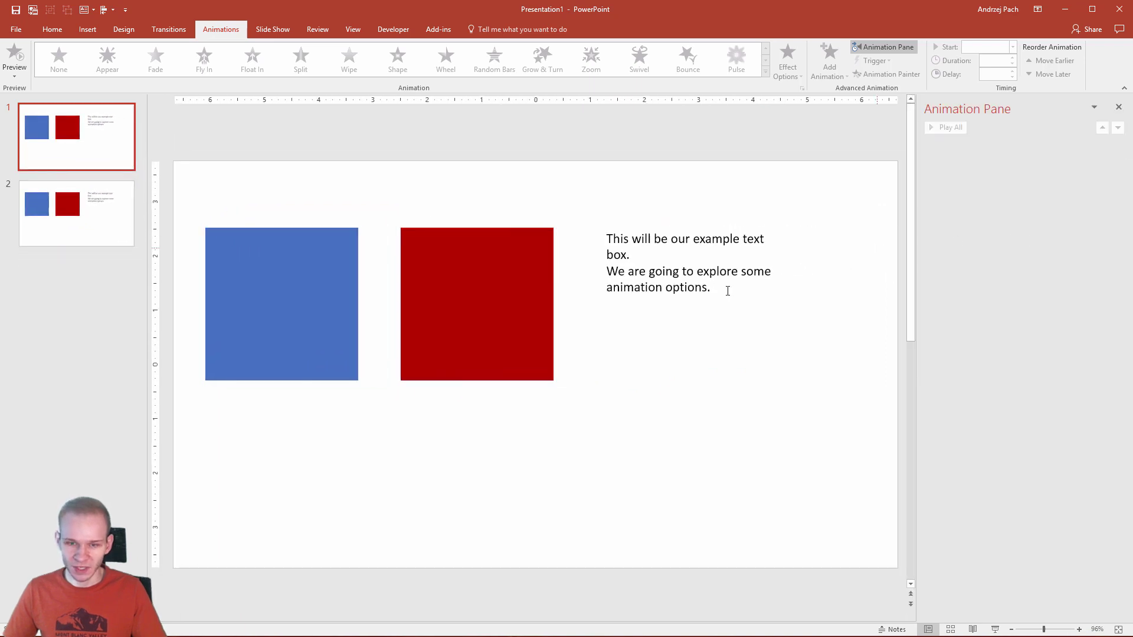
# Step: Try selecting the blue square, red square and text box, then deselect everything
pyautogui.click(306, 282)
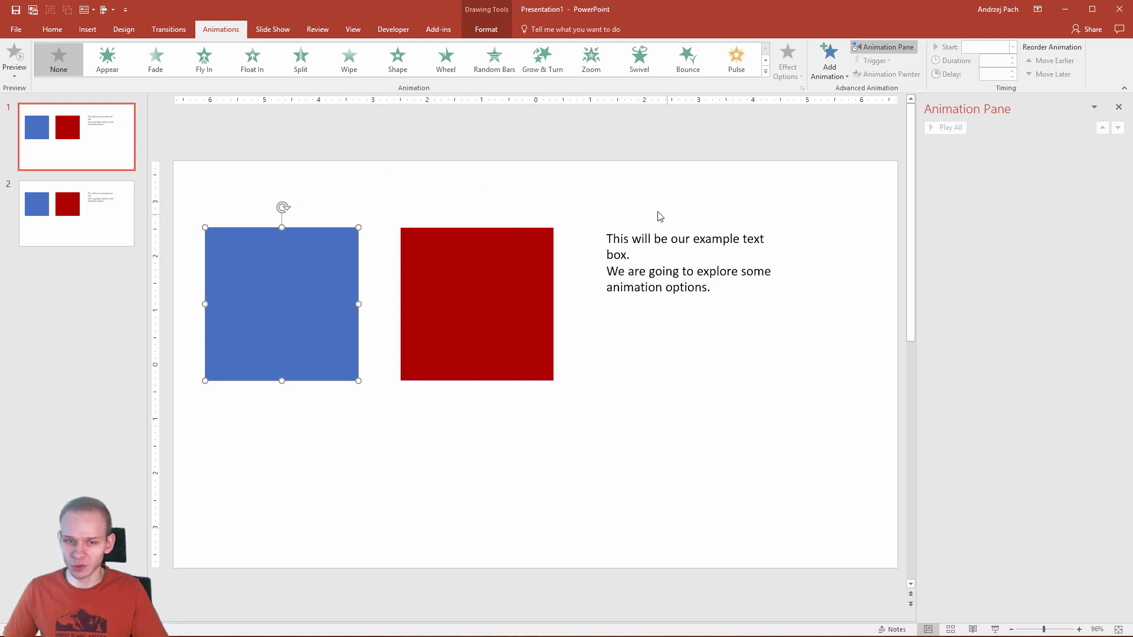
pyautogui.moveTo(204, 166); pyautogui.dragTo(394, 390)
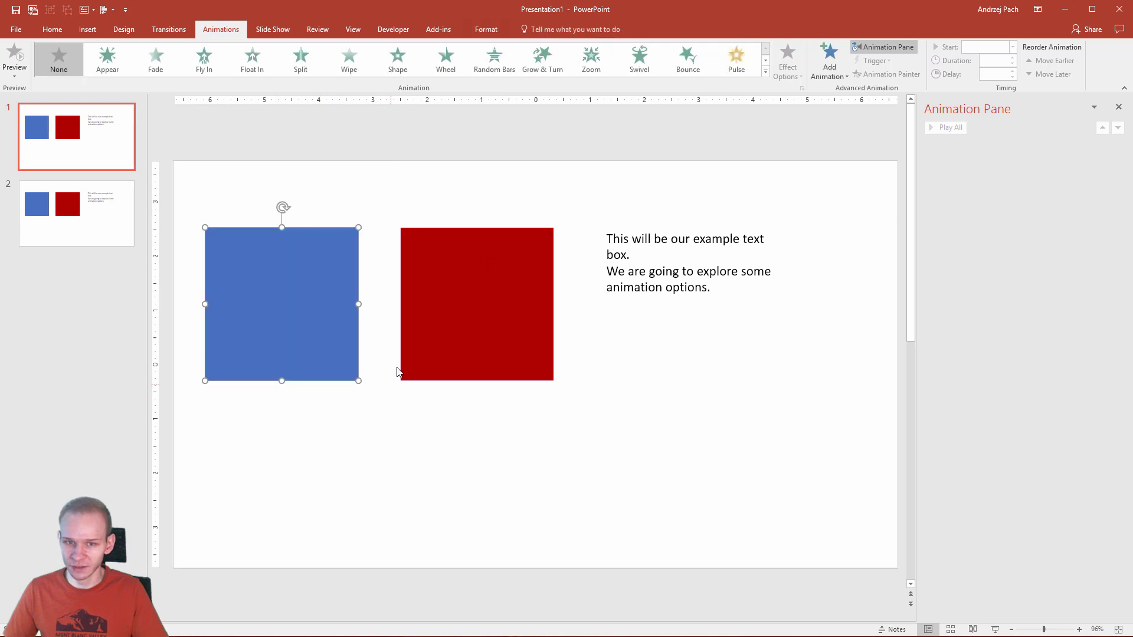
pyautogui.moveTo(383, 190); pyautogui.dragTo(592, 433)
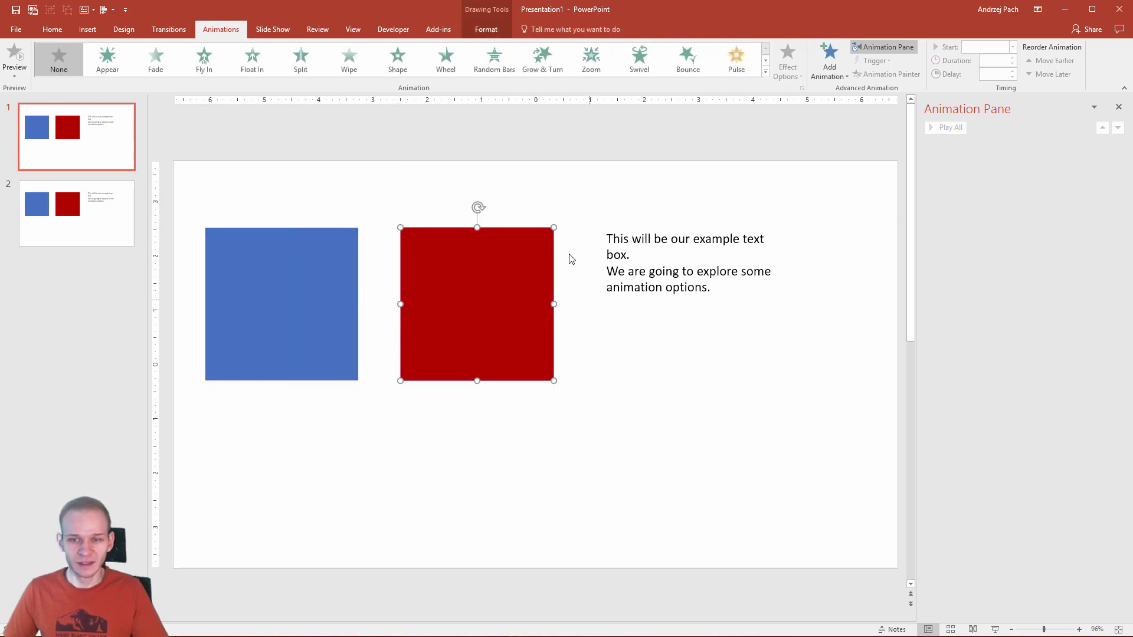
pyautogui.moveTo(572, 186); pyautogui.dragTo(848, 371)
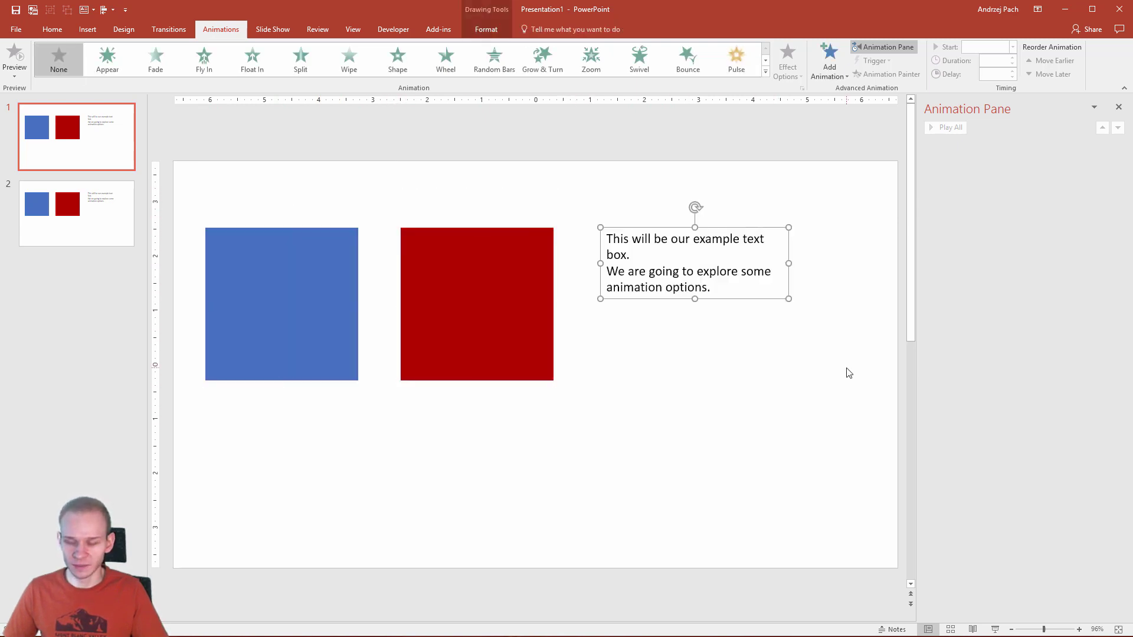
pyautogui.click(847, 373)
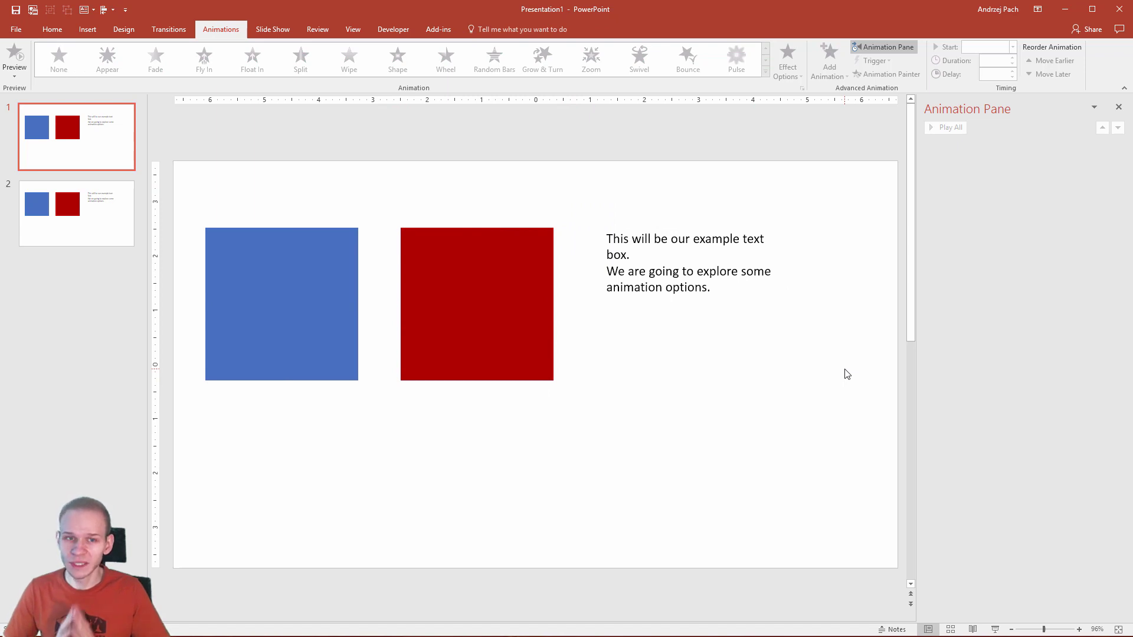
# Step: Apply Fade to the blue square, Wipe to the red square, and Fade to the text box
pyautogui.click(283, 283)
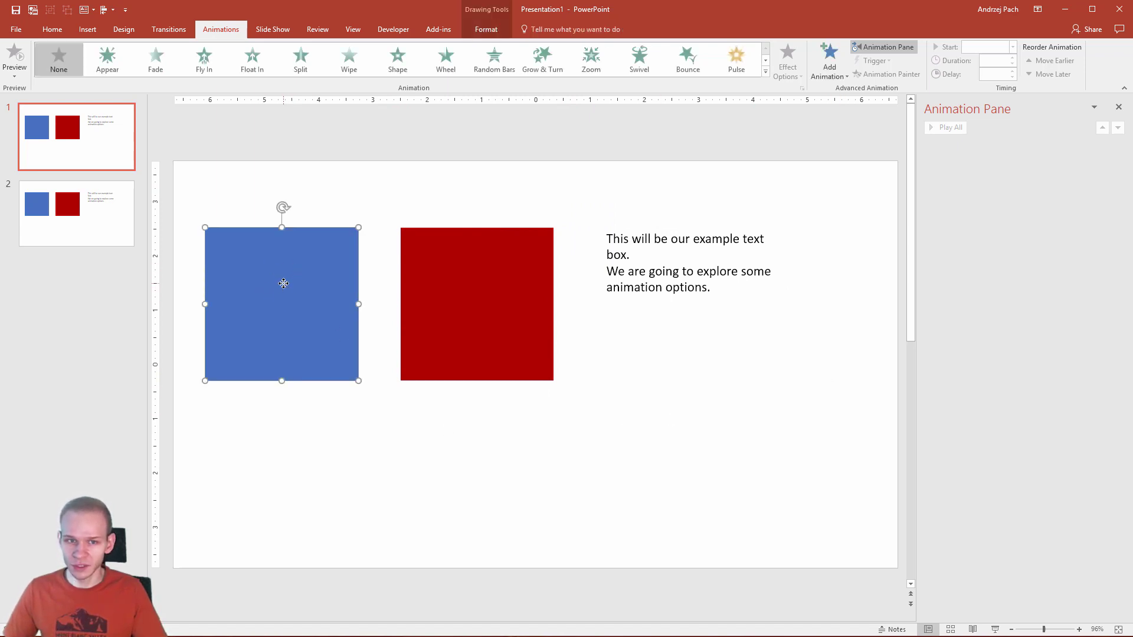
pyautogui.click(155, 59)
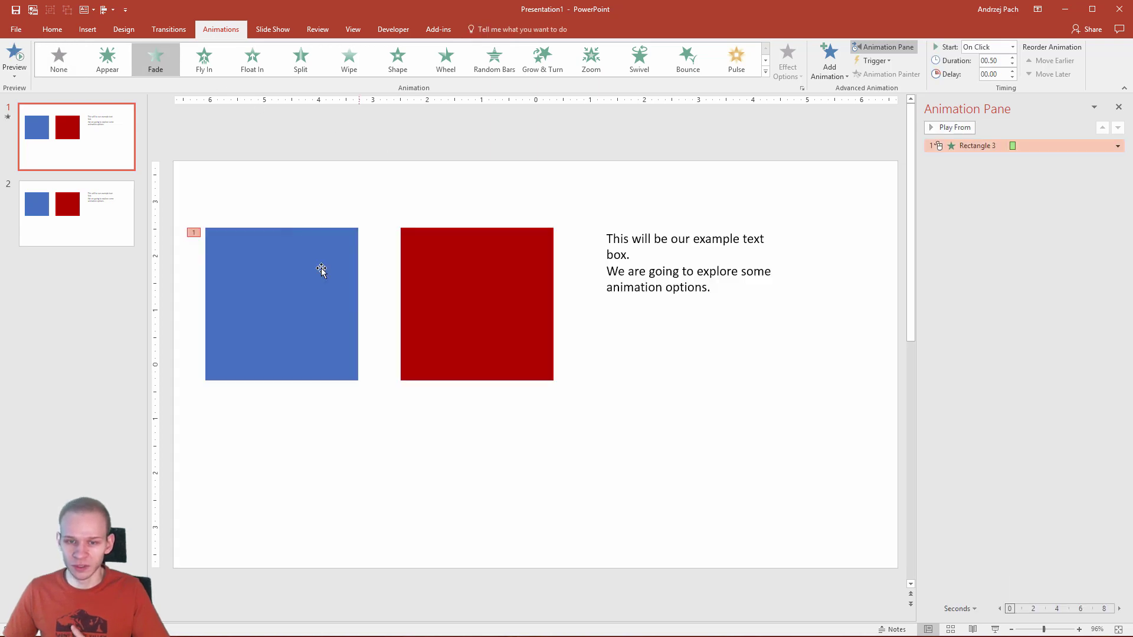
pyautogui.click(446, 283)
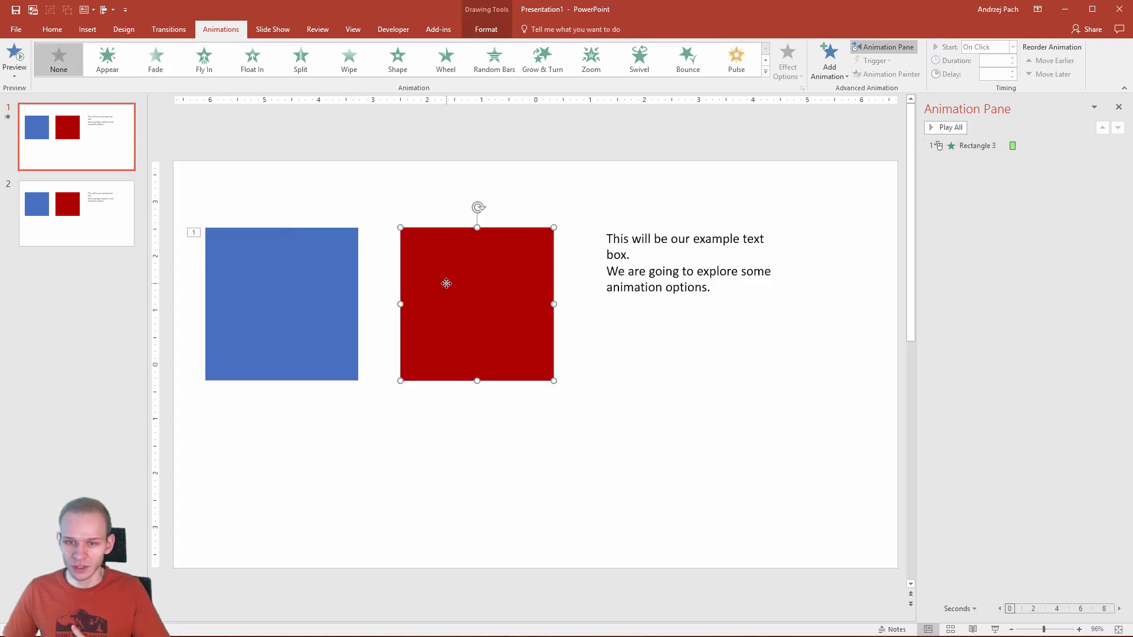
pyautogui.click(349, 62)
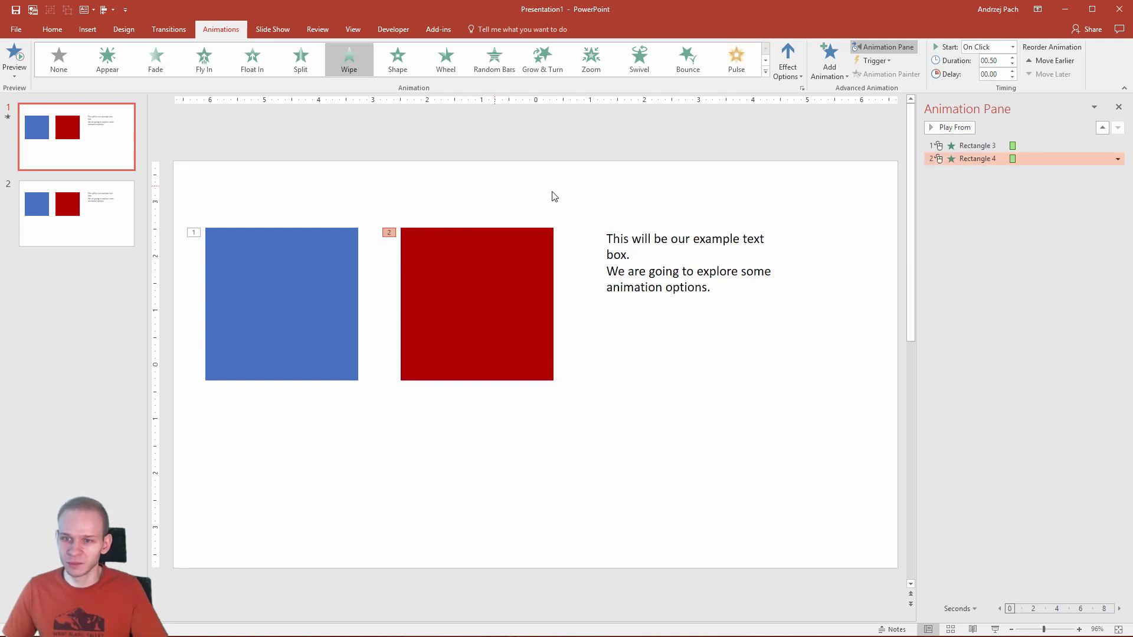
pyautogui.click(644, 225)
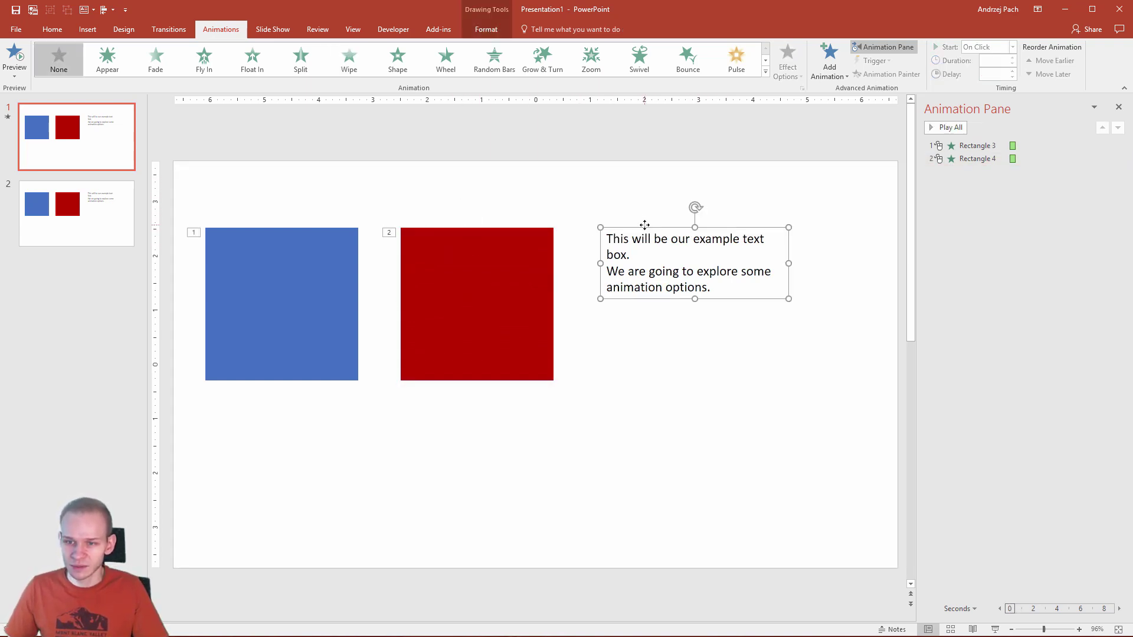
pyautogui.click(153, 67)
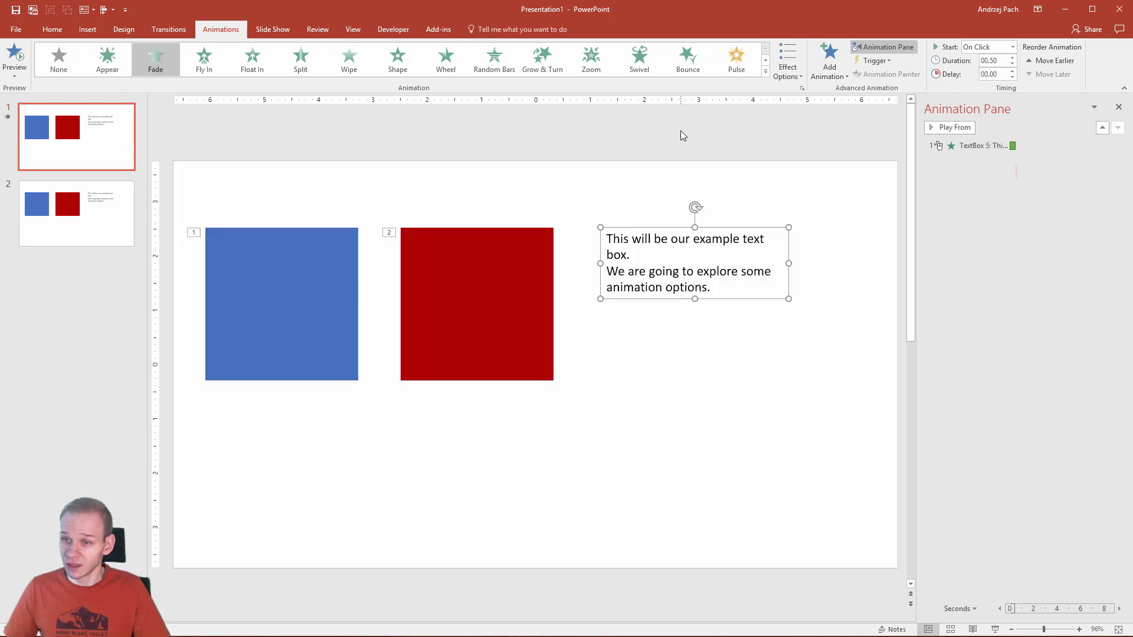
# Step: Replace the text box's Fade with the Compress entrance from More Entrance Effects
pyautogui.click(766, 72)
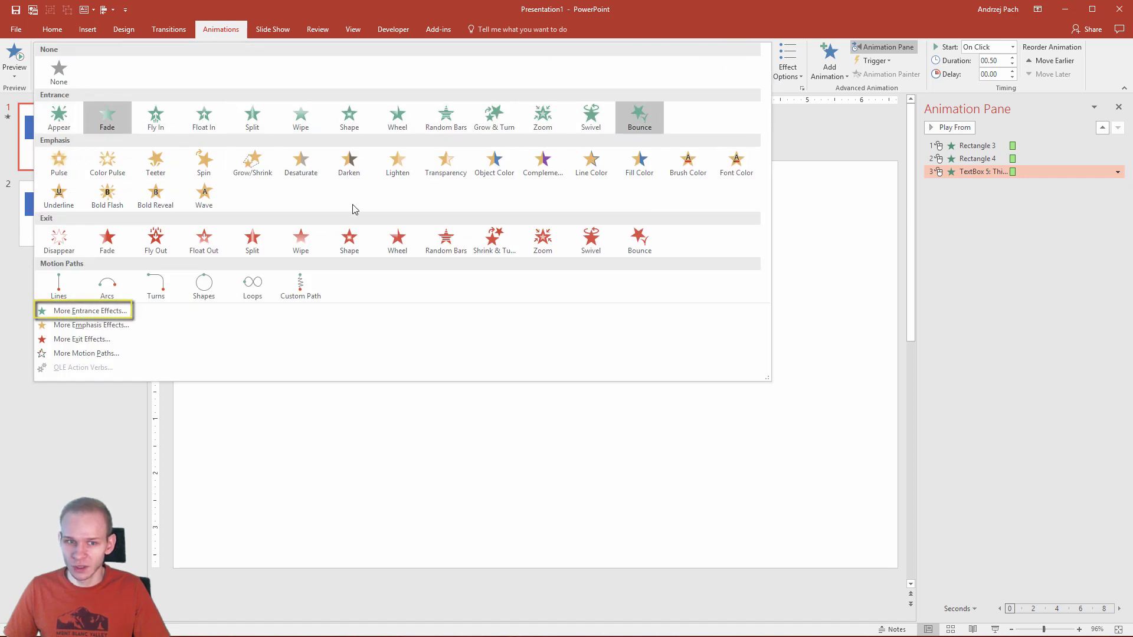
pyautogui.click(106, 316)
pyautogui.click(520, 262)
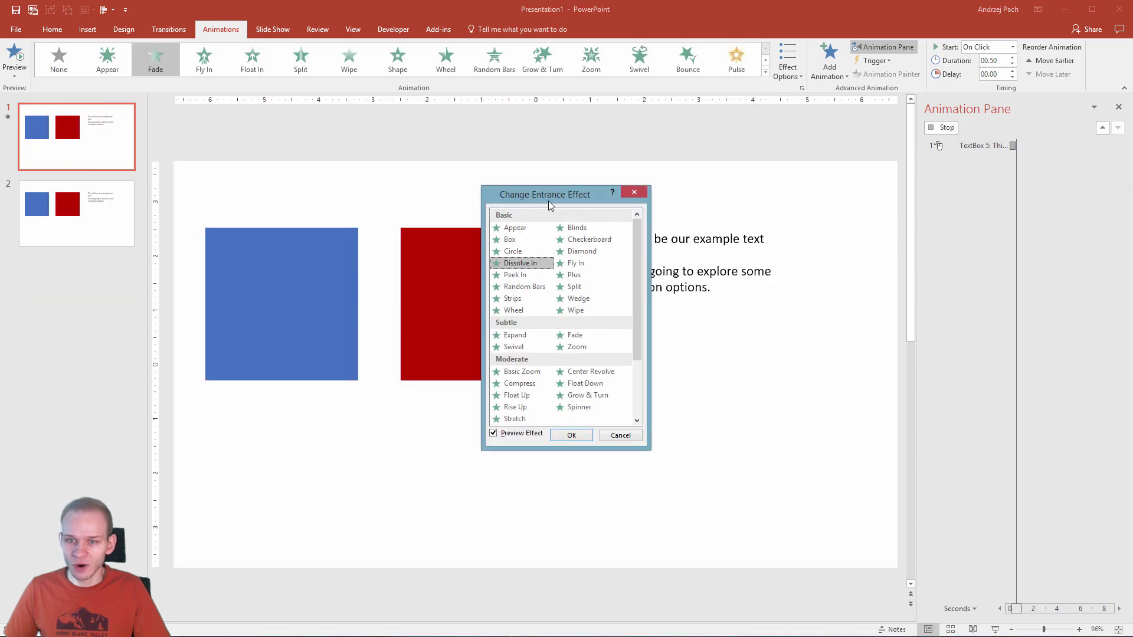
pyautogui.moveTo(548, 201); pyautogui.dragTo(428, 214)
pyautogui.moveTo(519, 271); pyautogui.dragTo(528, 355)
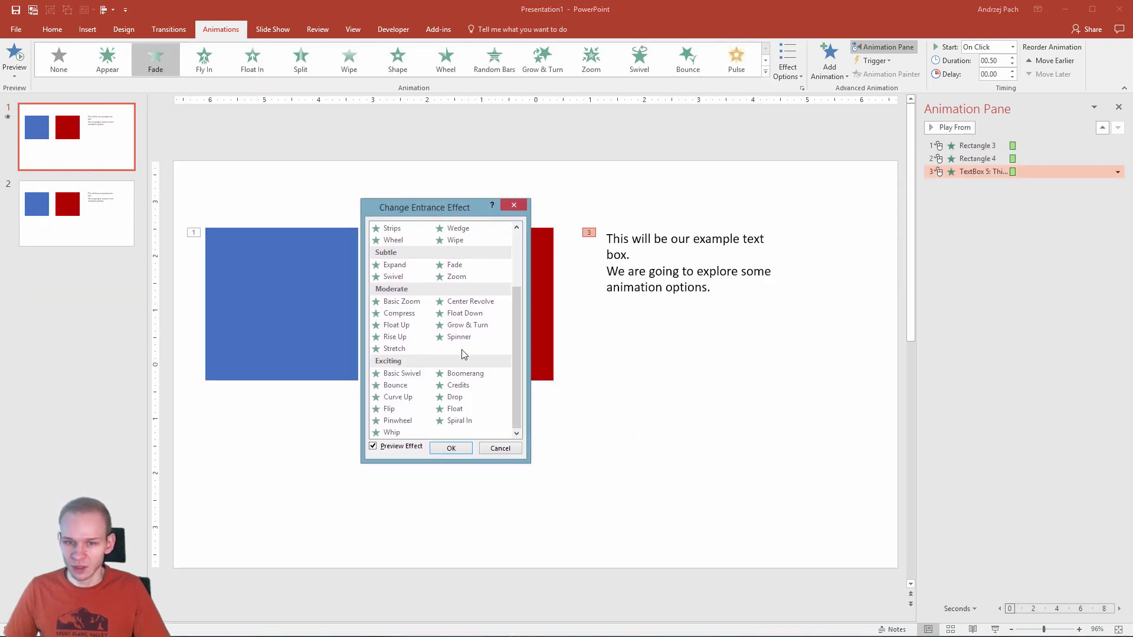
pyautogui.click(402, 315)
pyautogui.scroll(1, 401, 318)
pyautogui.scroll(-1, 401, 318)
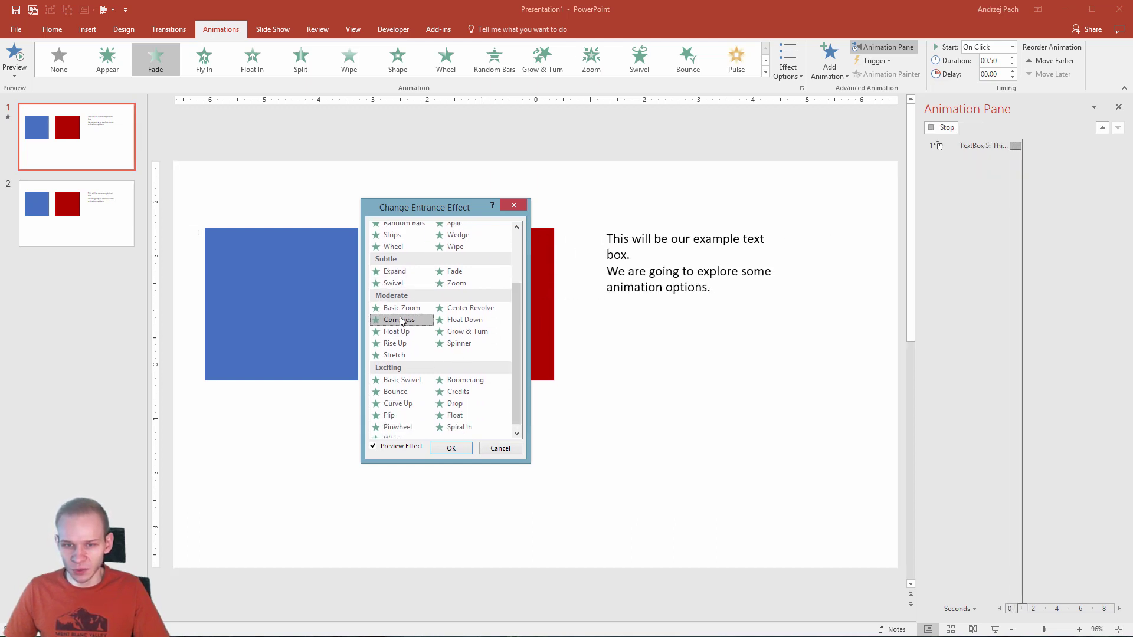
pyautogui.click(450, 448)
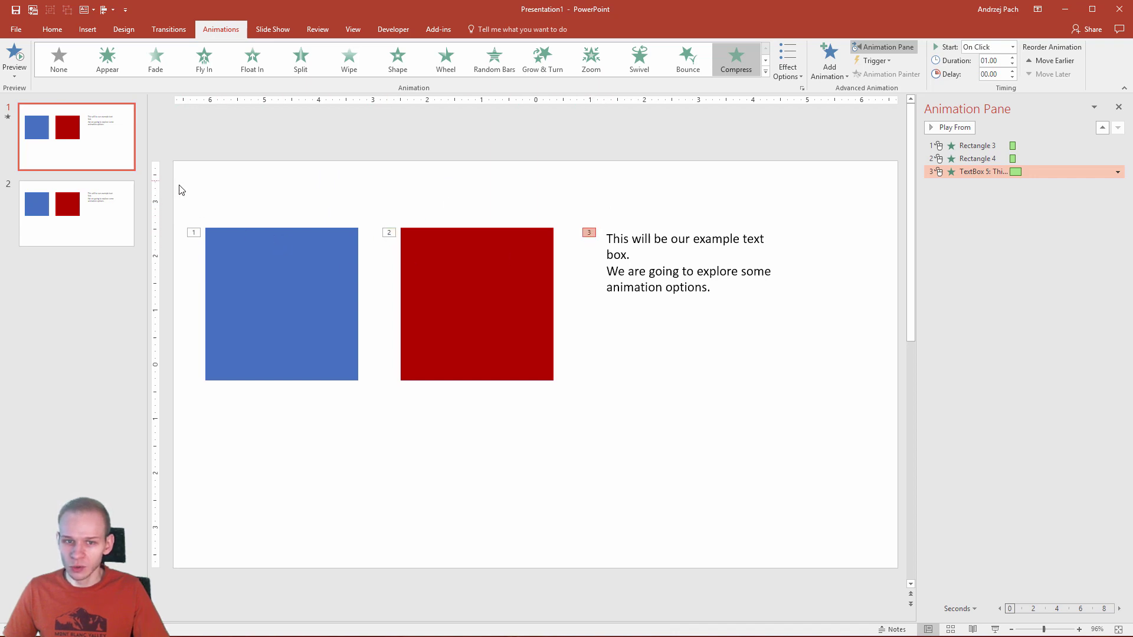
pyautogui.moveTo(181, 189); pyautogui.dragTo(858, 443)
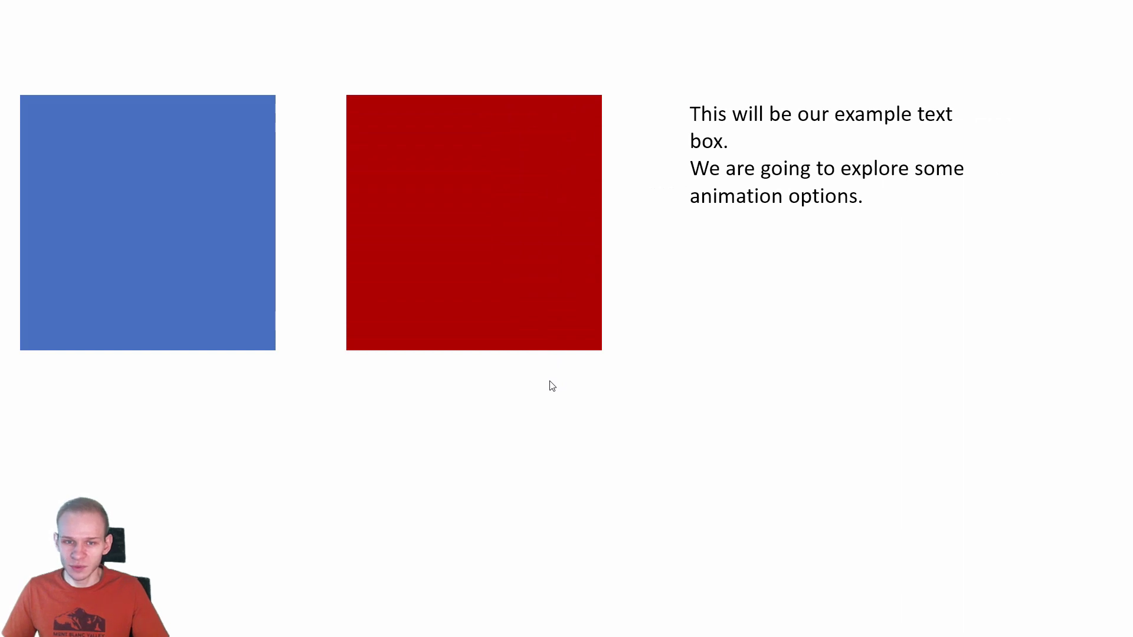
pyautogui.press('Escape')
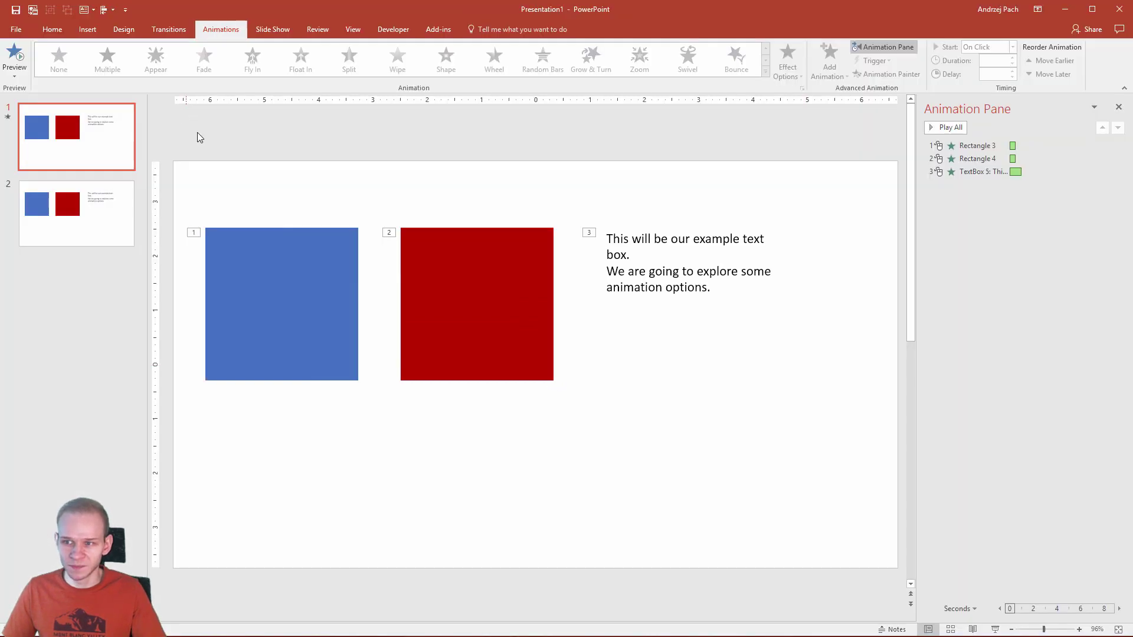
pyautogui.click(984, 145)
pyautogui.click(966, 264)
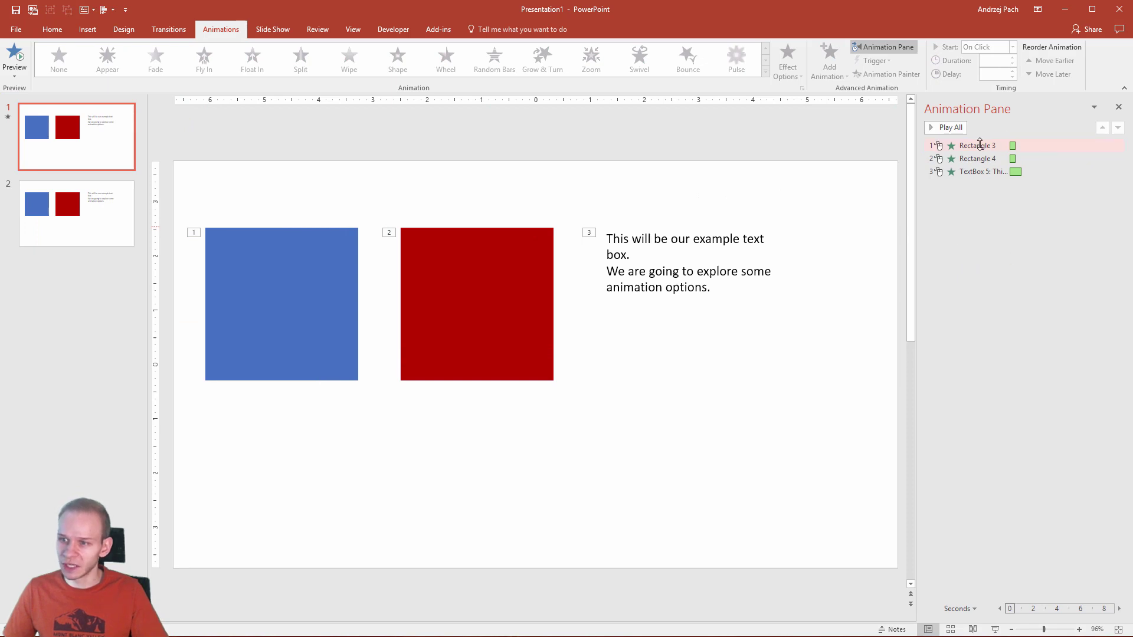
# Step: Set Rectangle 4's Wipe animation to Start After Previous
pyautogui.click(979, 146)
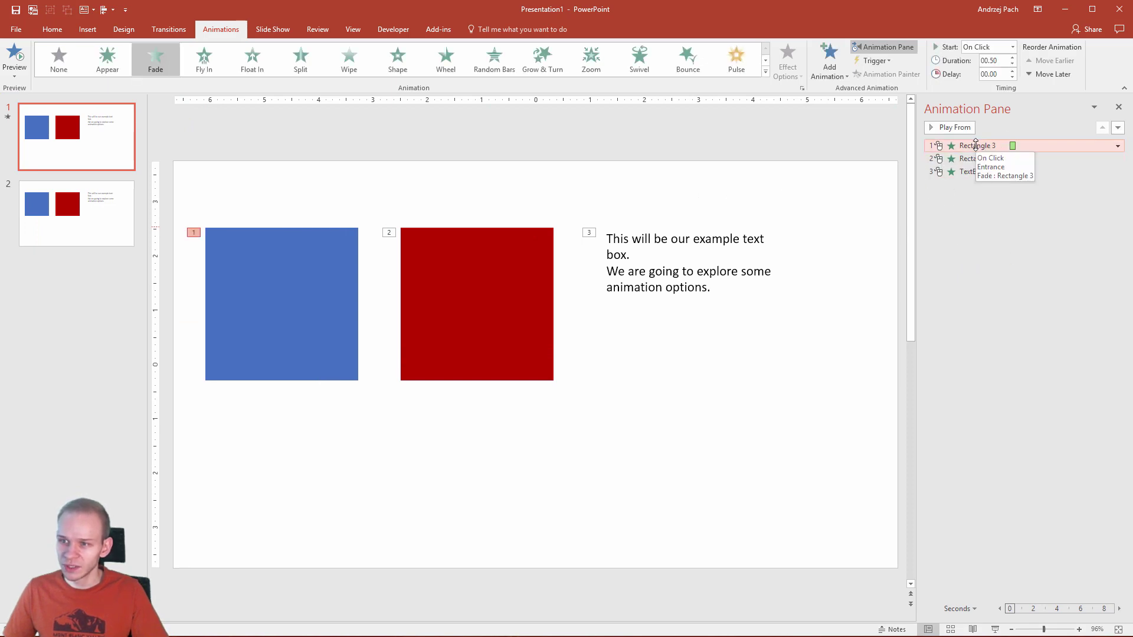
pyautogui.rightClick(976, 146)
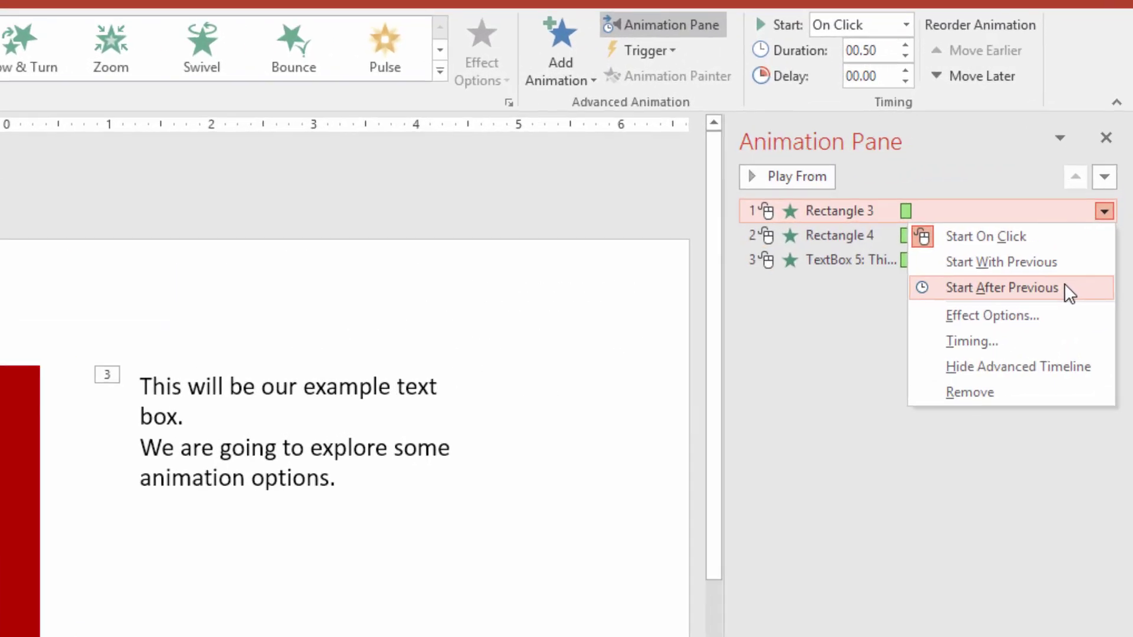
pyautogui.click(838, 237)
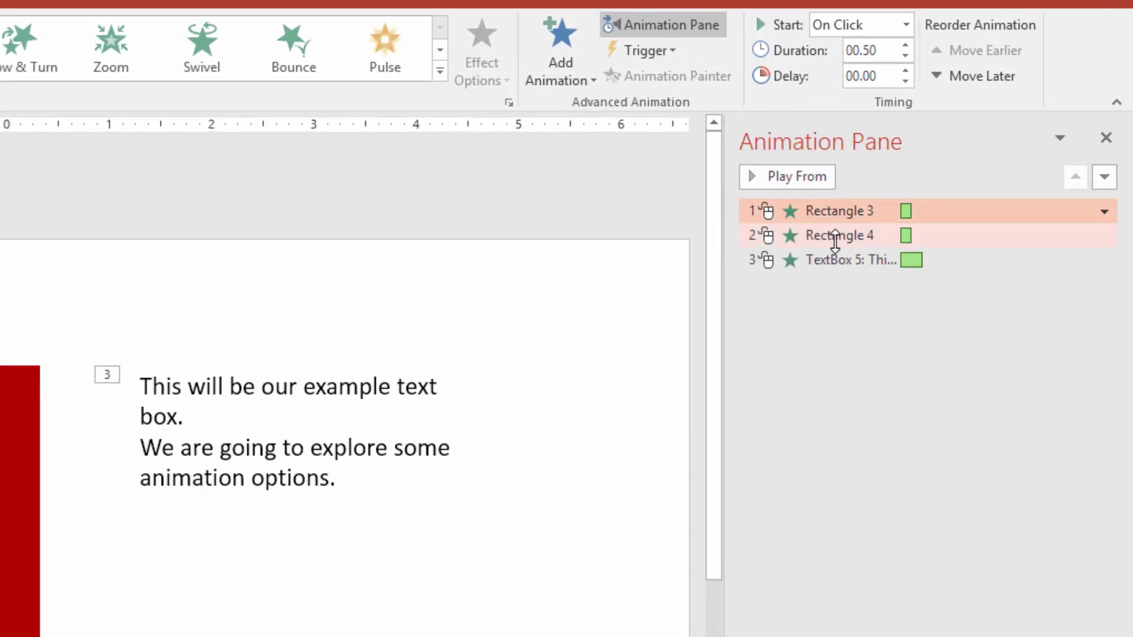
pyautogui.click(855, 236)
pyautogui.rightClick(854, 236)
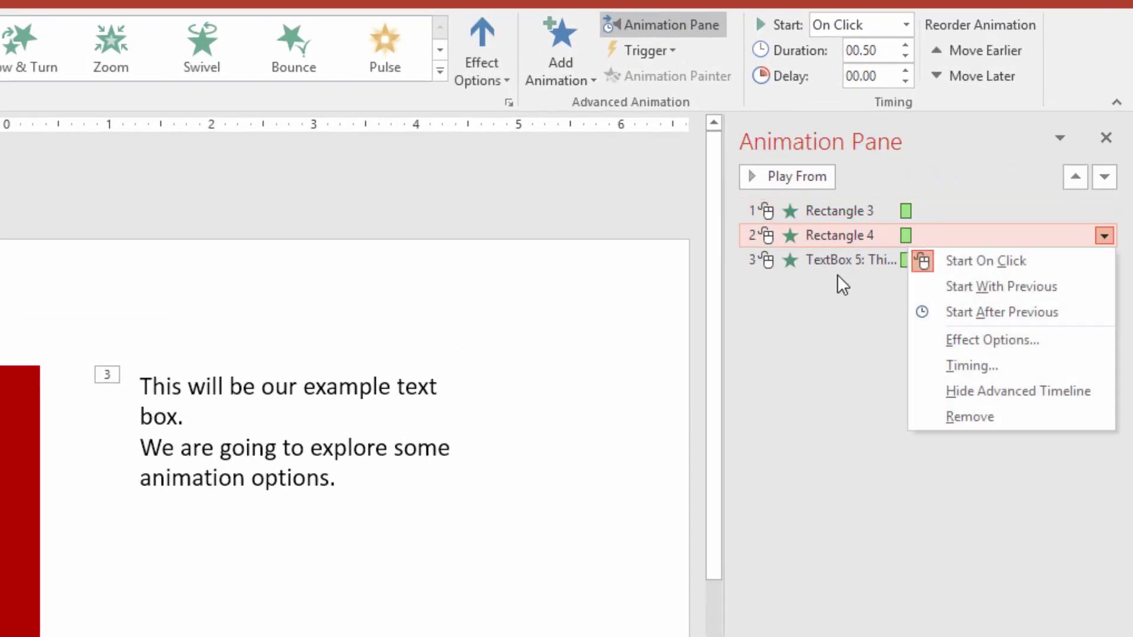
pyautogui.click(1029, 316)
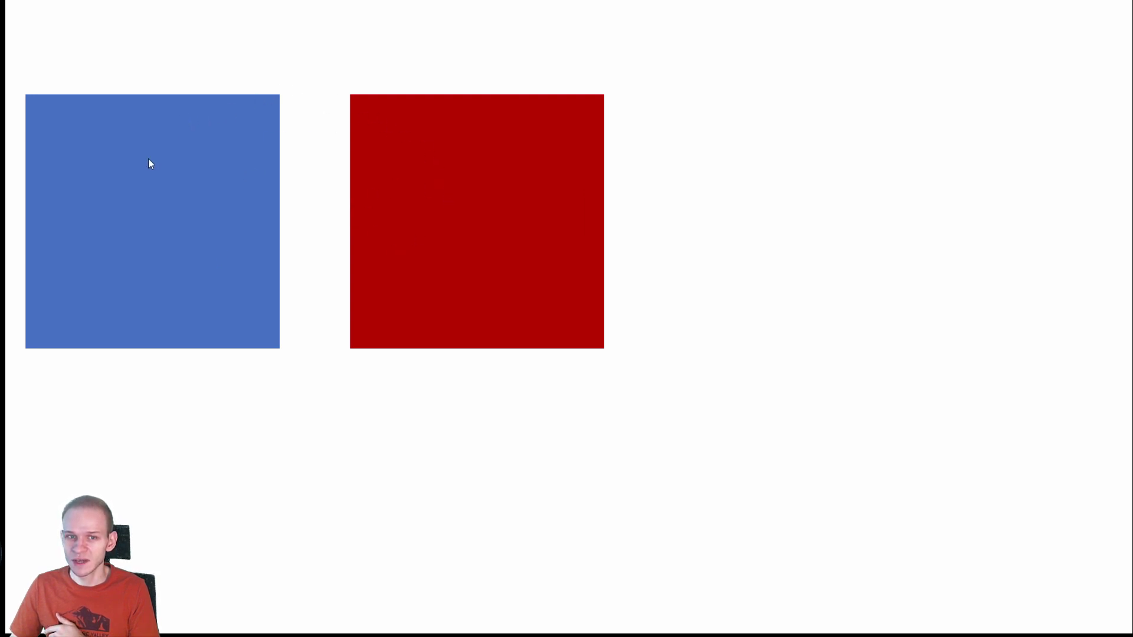
pyautogui.press('Escape')
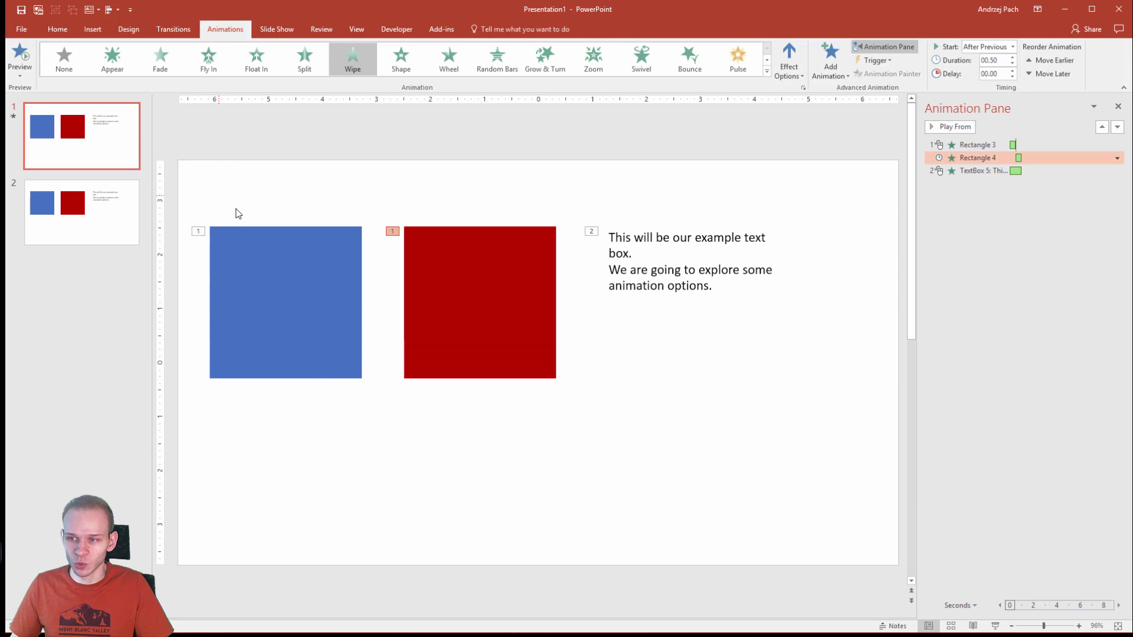
pyautogui.moveTo(933, 157)
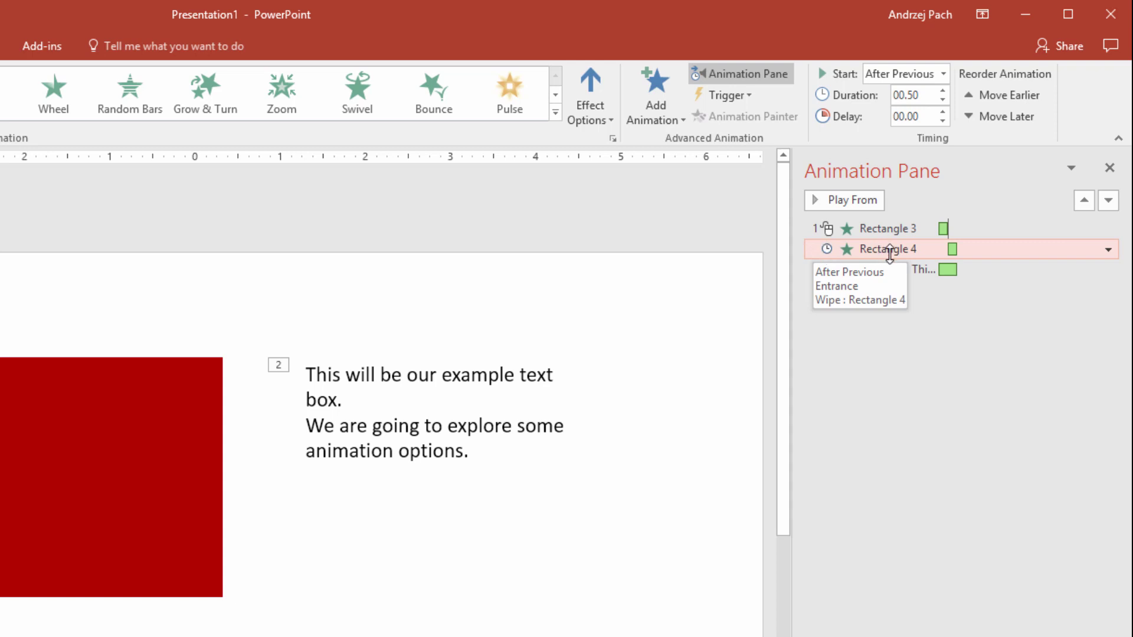
# Step: Set Rectangle 4 to Start With Previous with a 0.50-second delay
pyautogui.rightClick(865, 248)
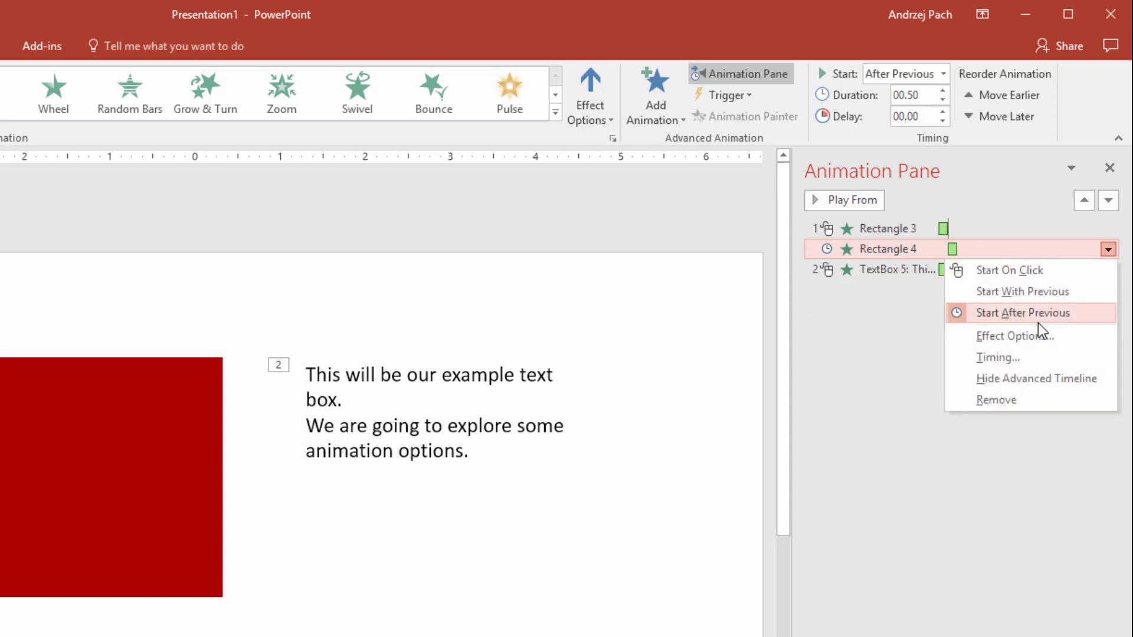
pyautogui.click(1023, 292)
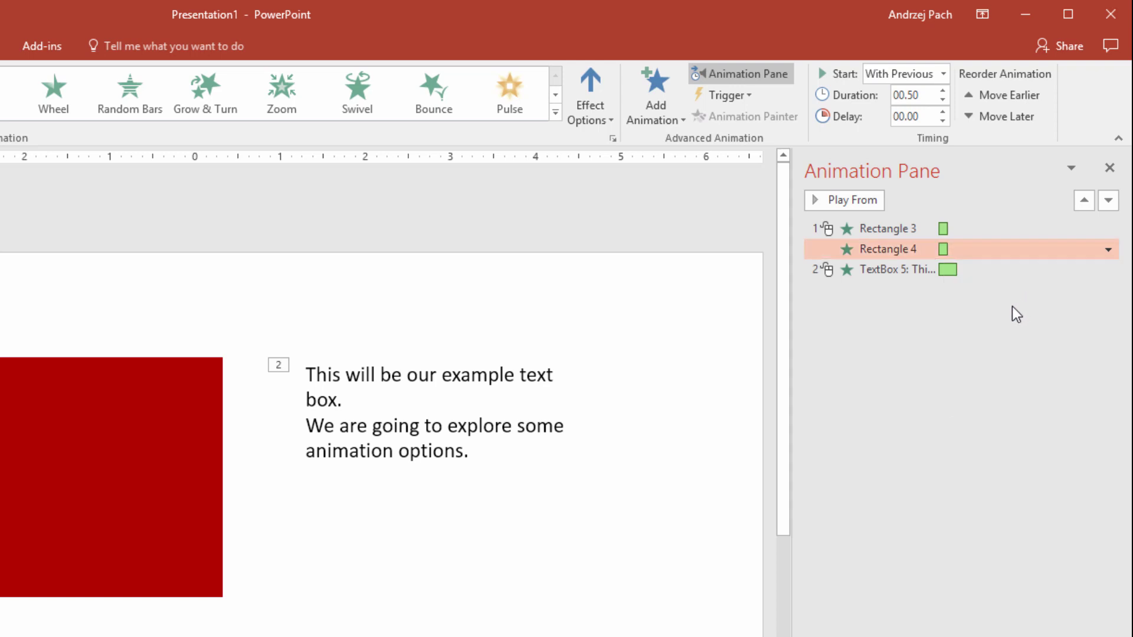
pyautogui.click(943, 112)
pyautogui.click(944, 112)
pyautogui.click(943, 111)
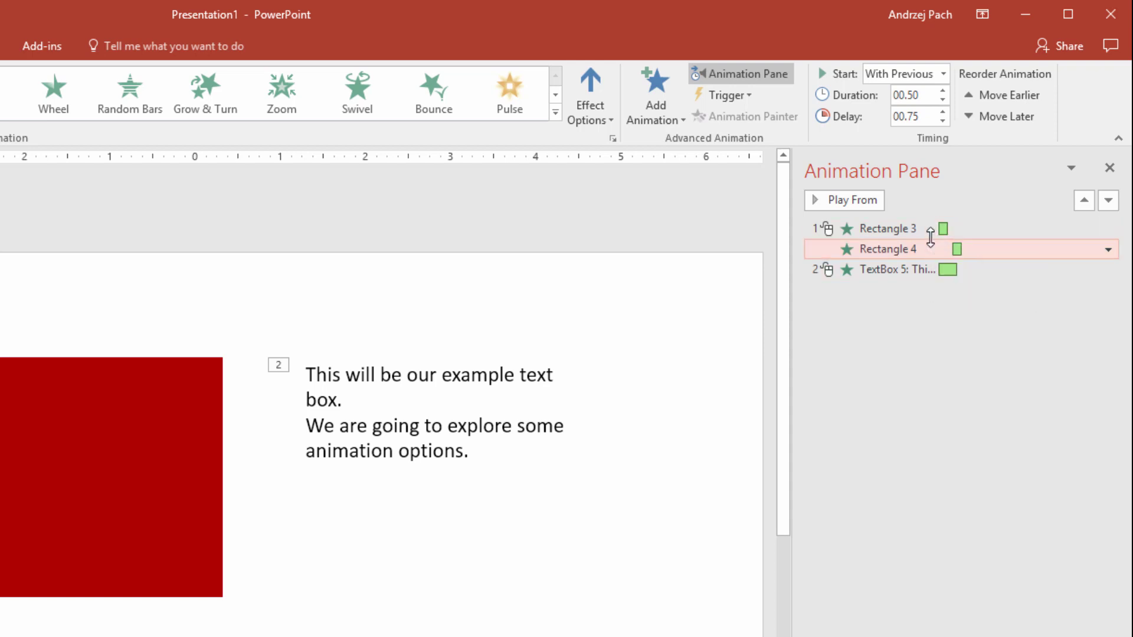
pyautogui.click(943, 112)
pyautogui.click(943, 111)
pyautogui.click(943, 112)
pyautogui.click(943, 111)
pyautogui.click(943, 122)
pyautogui.click(943, 122)
pyautogui.click(943, 121)
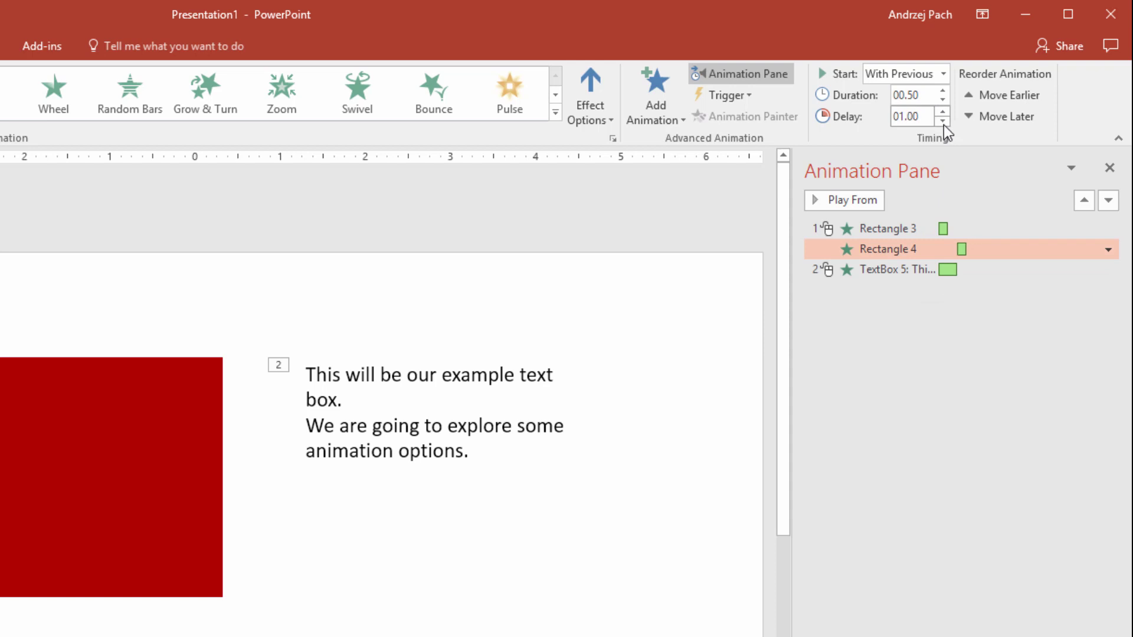
pyautogui.click(944, 122)
pyautogui.click(943, 121)
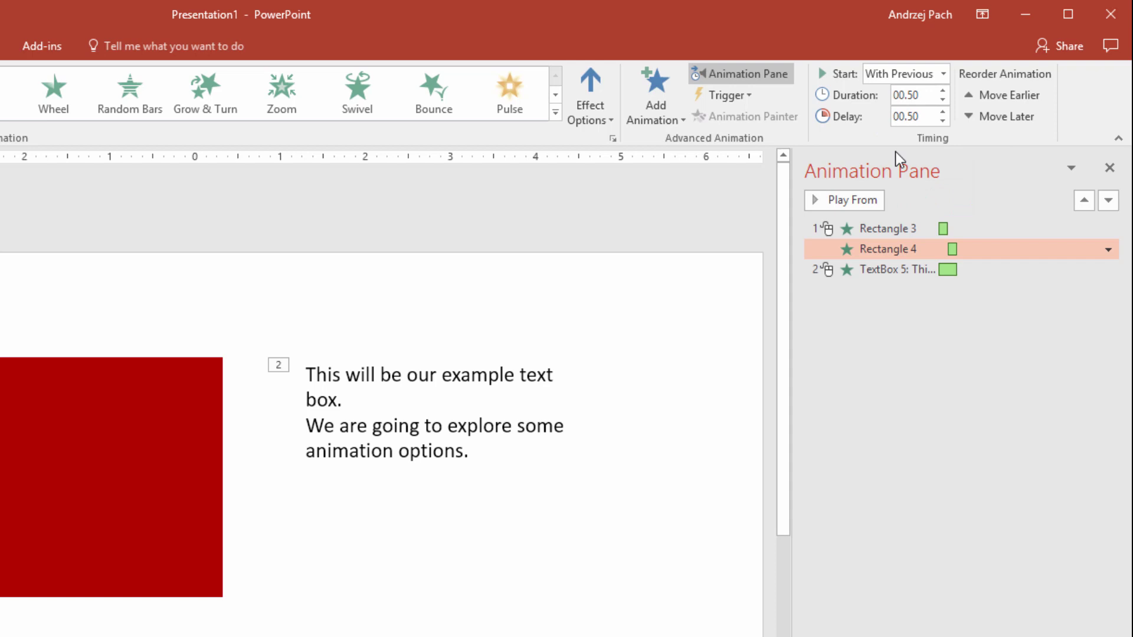
# Step: Retime Rectangle 4's wipe to a 1.25-second duration and 0.75-second delay
pyautogui.moveTo(957, 252); pyautogui.dragTo(990, 249)
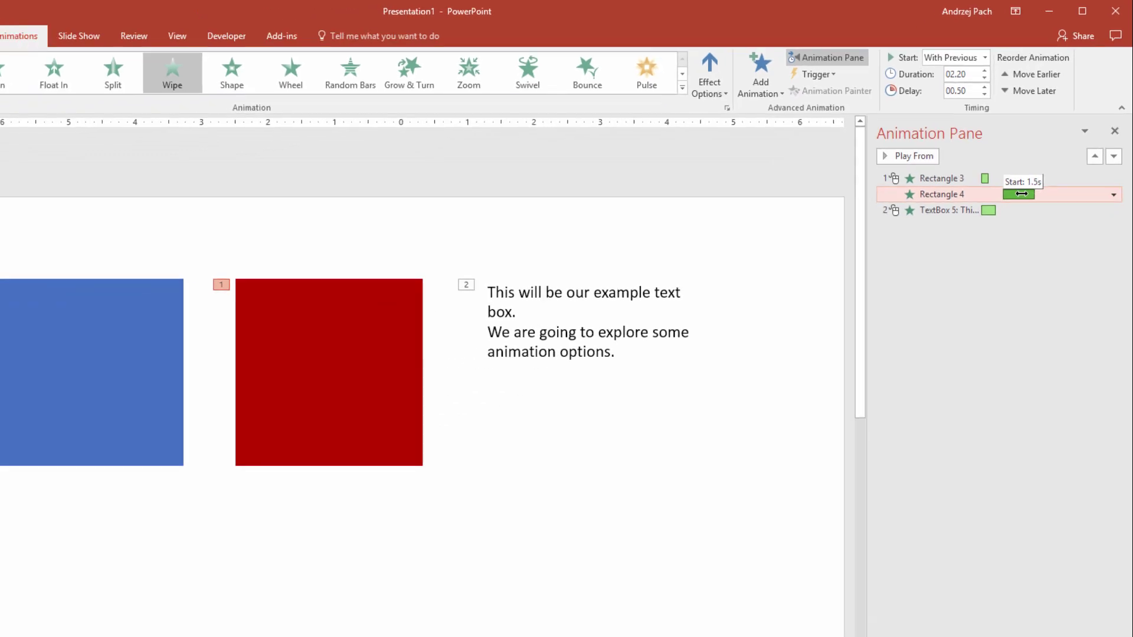
pyautogui.moveTo(1022, 194); pyautogui.dragTo(1007, 194)
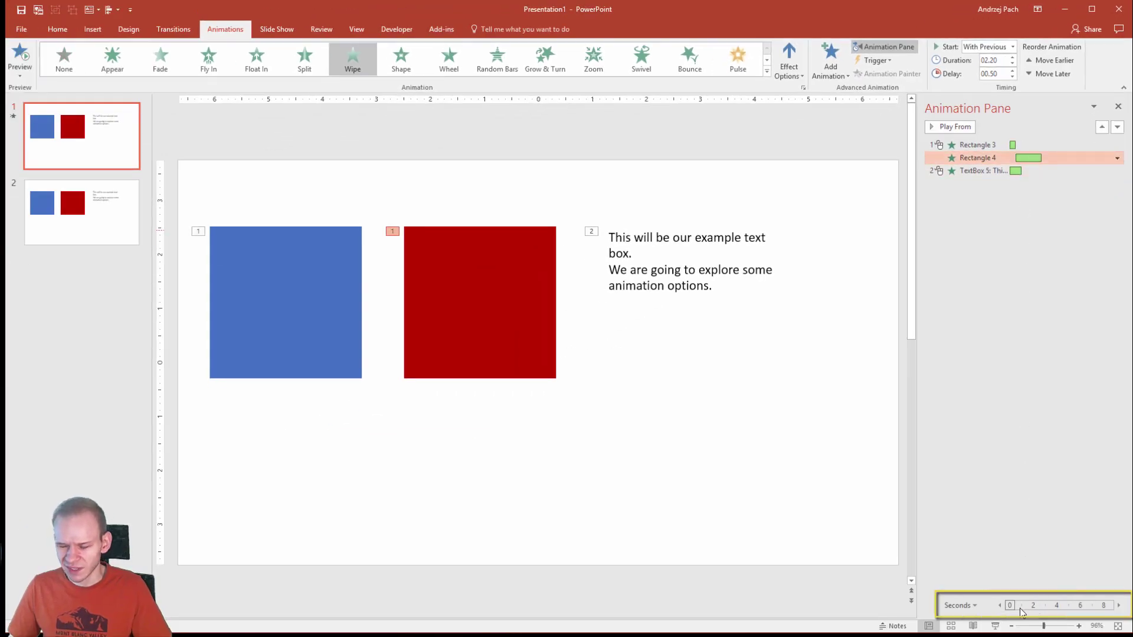
pyautogui.moveTo(1010, 612); pyautogui.dragTo(1023, 613)
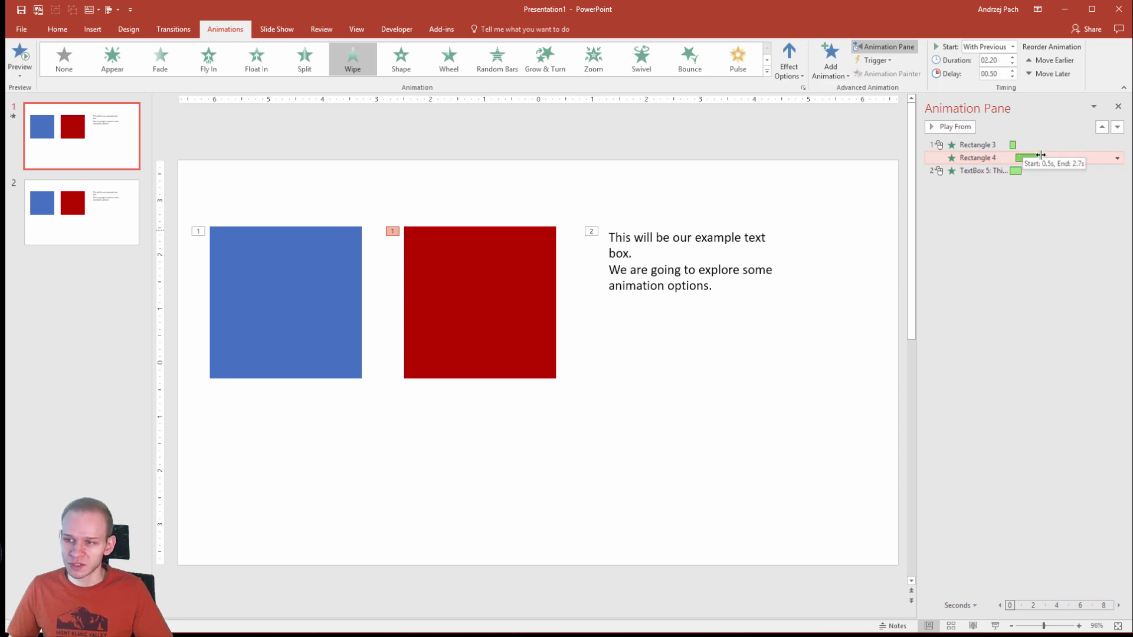
pyautogui.moveTo(1041, 155); pyautogui.dragTo(1018, 156)
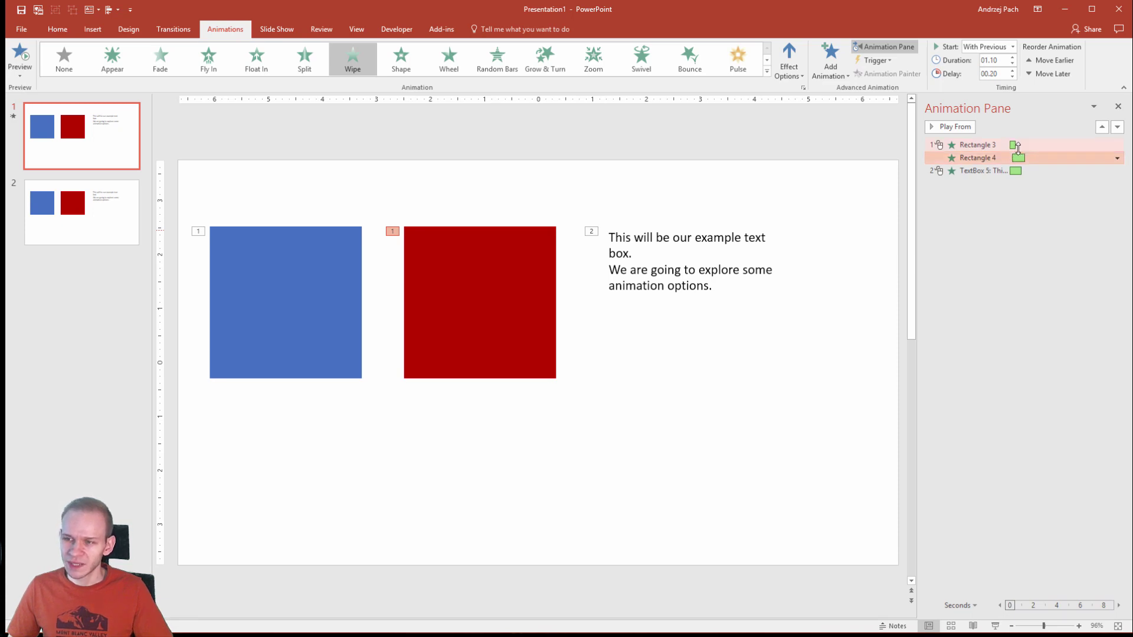
pyautogui.click(1012, 57)
pyautogui.click(1013, 58)
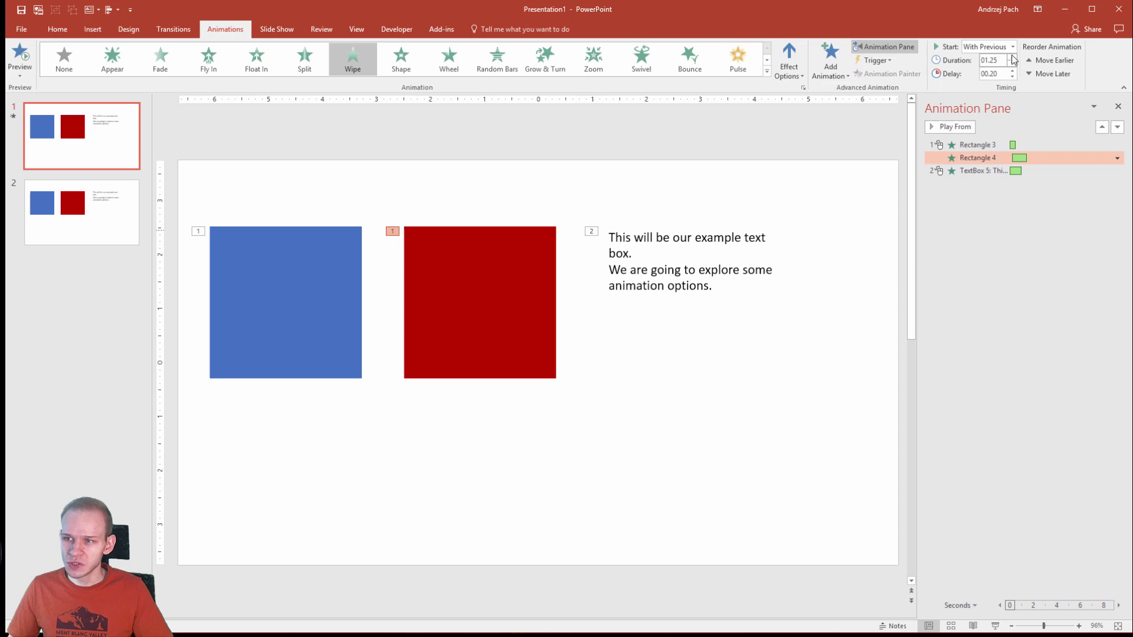
pyautogui.click(1013, 57)
pyautogui.click(1013, 70)
pyautogui.click(1012, 70)
pyautogui.click(1013, 70)
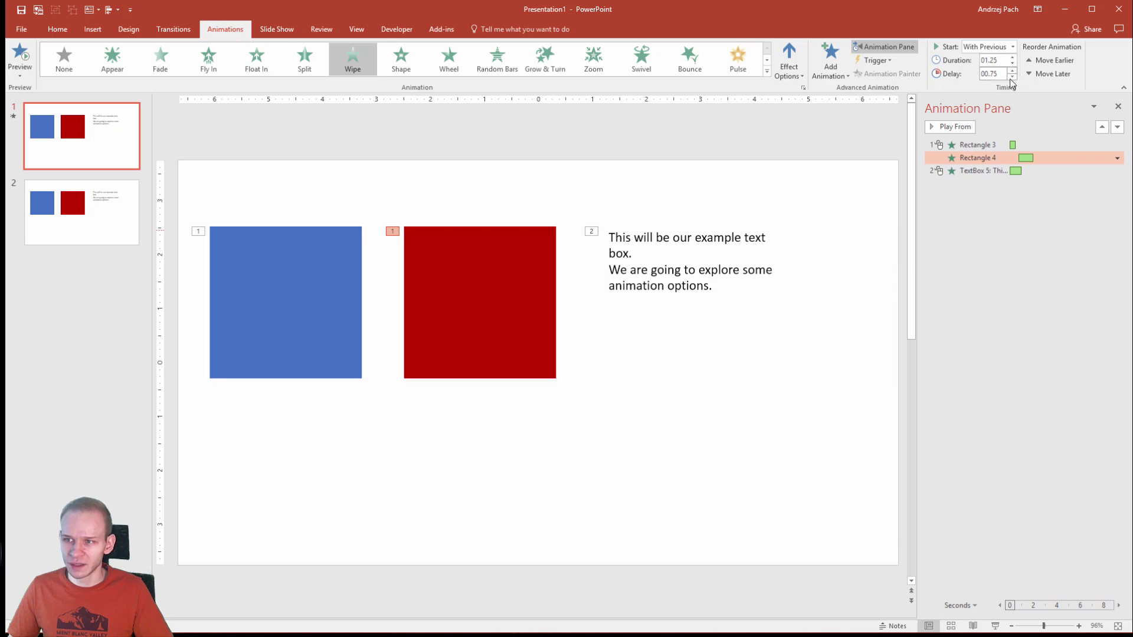
# Step: Set Rectangle 3, Rectangle 4 and TextBox 5 to Start With Previous, then run the slide show
pyautogui.click(966, 145)
pyautogui.click(969, 158)
pyautogui.click(971, 170)
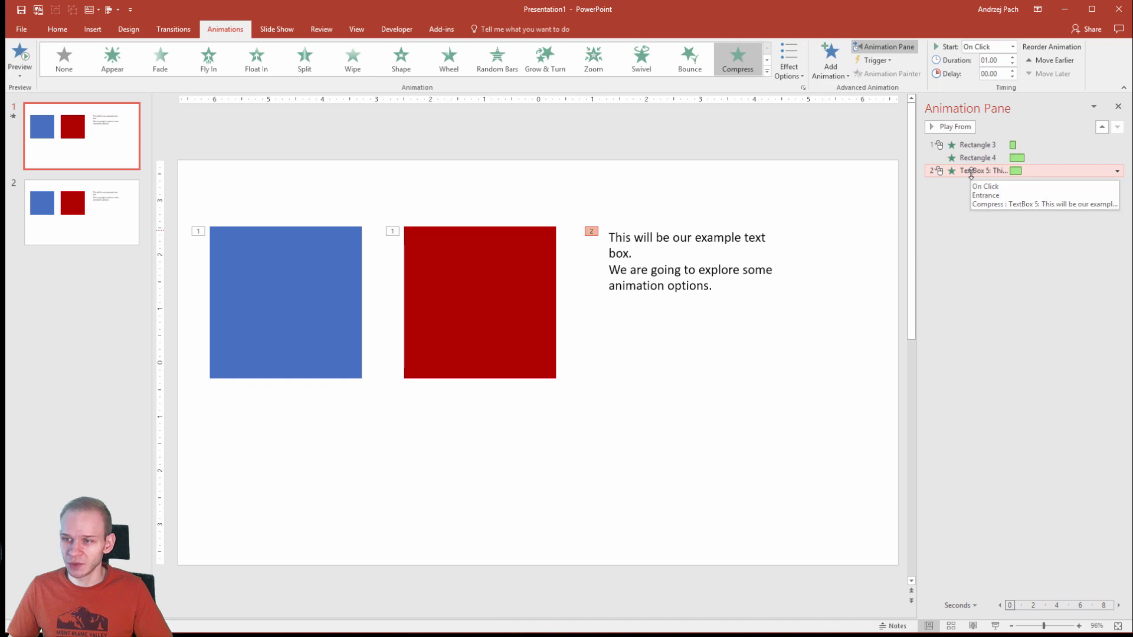
pyautogui.keyDown('shift'); pyautogui.click(976, 145); pyautogui.keyUp('shift')
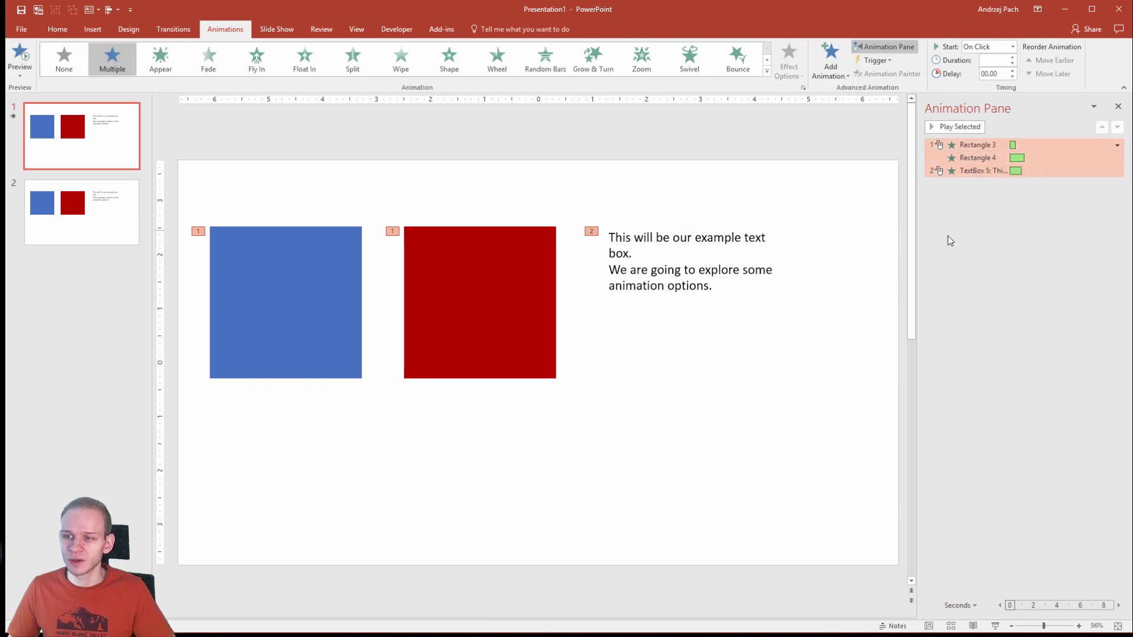
pyautogui.rightClick(968, 148)
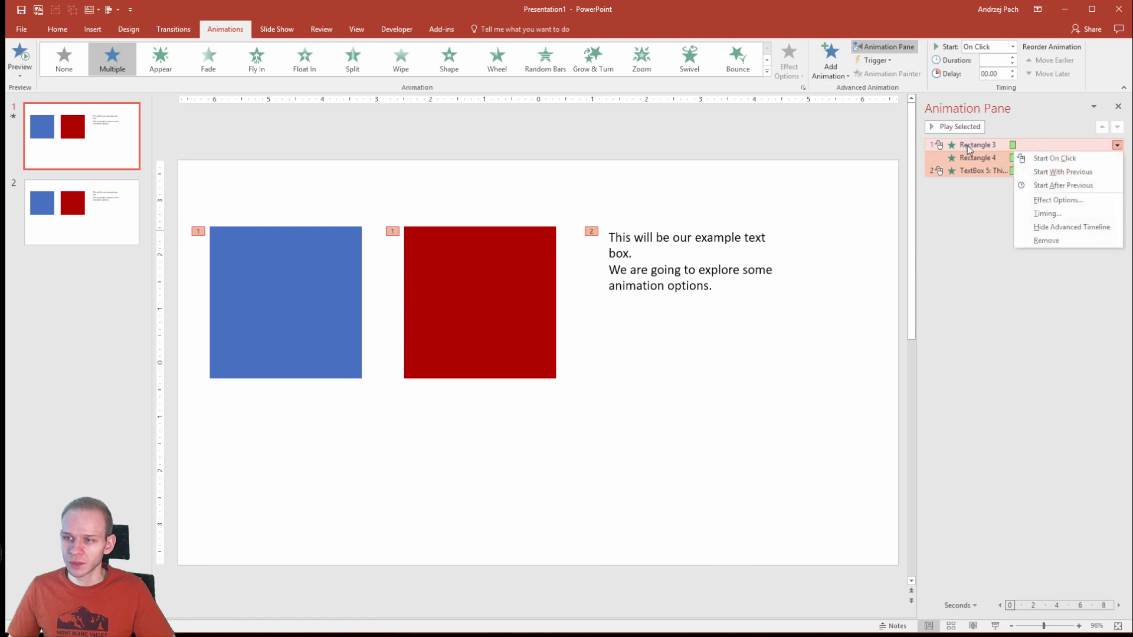
pyautogui.click(1047, 173)
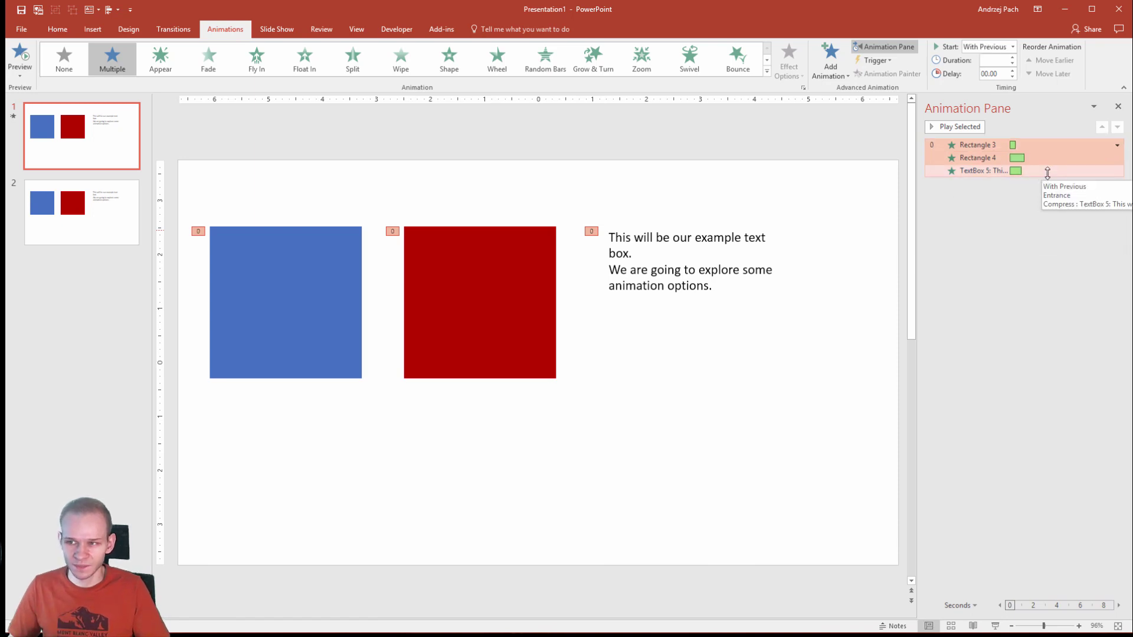
pyautogui.click(981, 137)
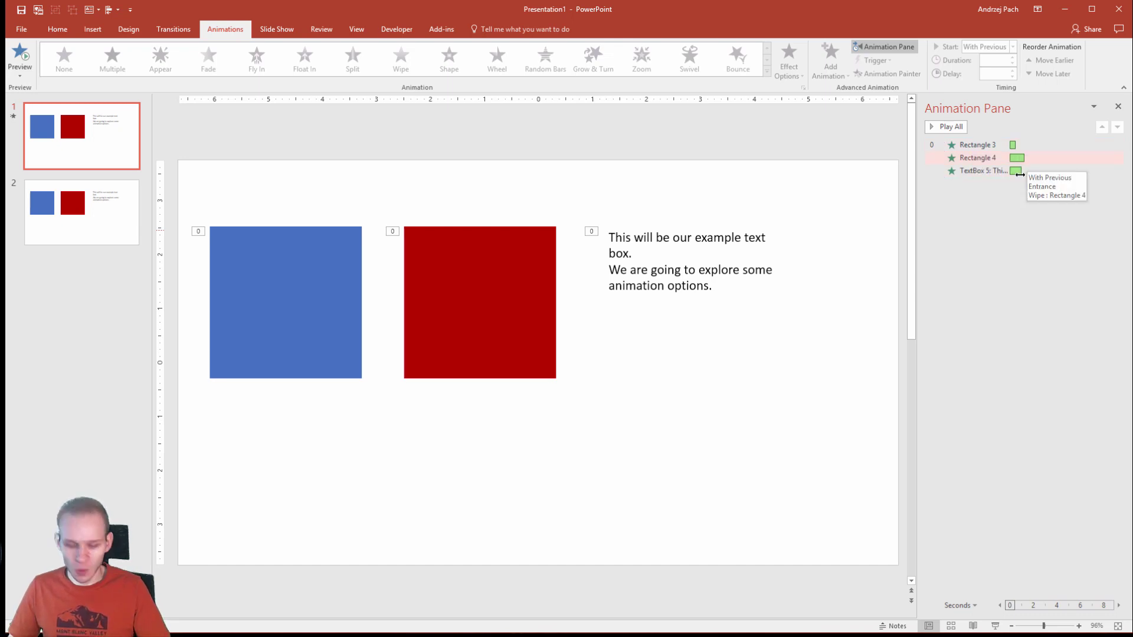
pyautogui.press('F5')
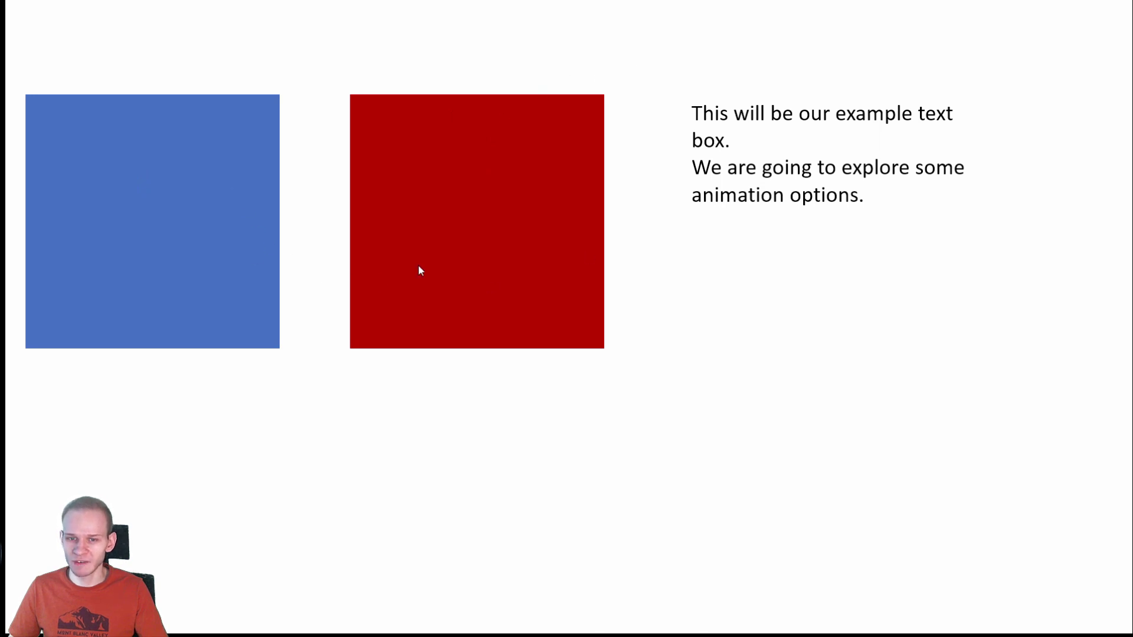
# Step: Exit the show, select the TextBox 5 animation, and replay slide 1 to check timing
pyautogui.press('Escape')
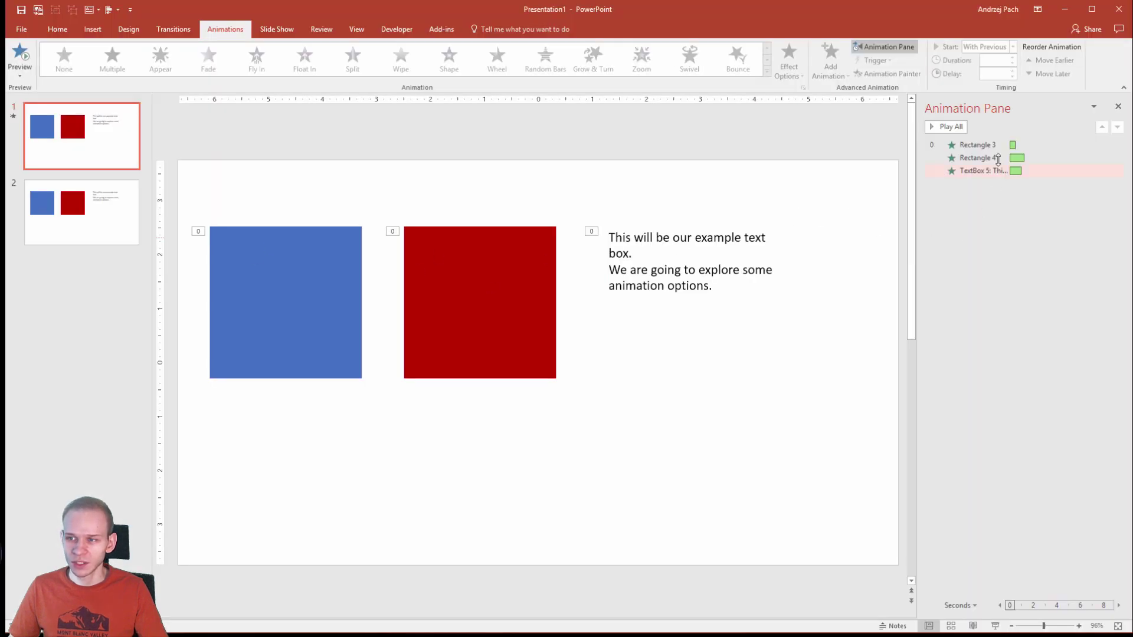
pyautogui.click(988, 158)
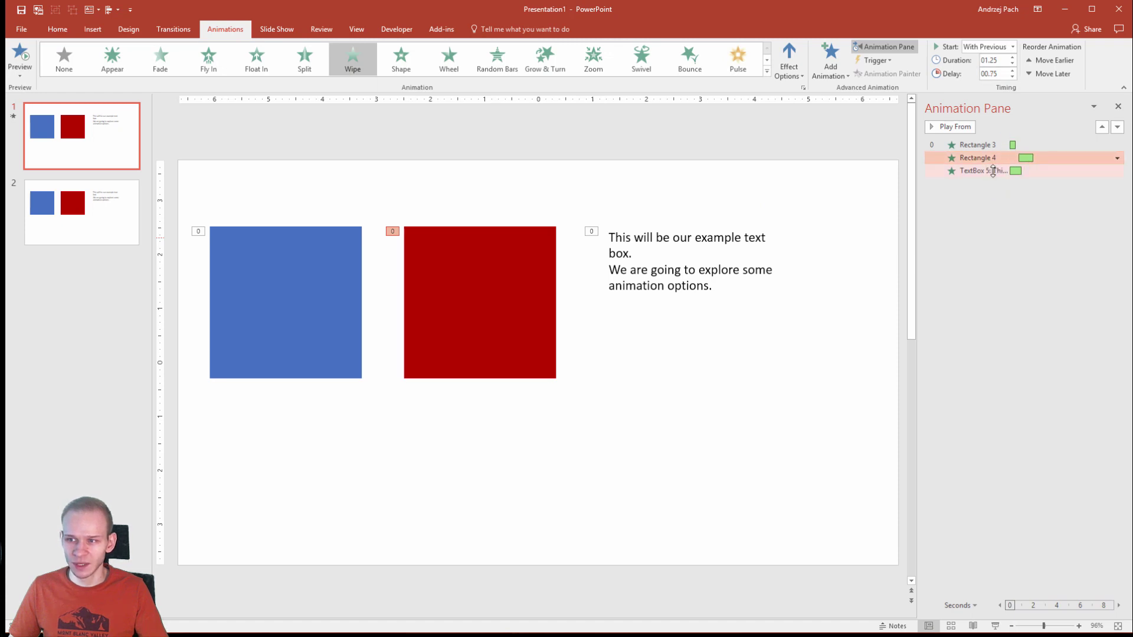
pyautogui.press('Down')
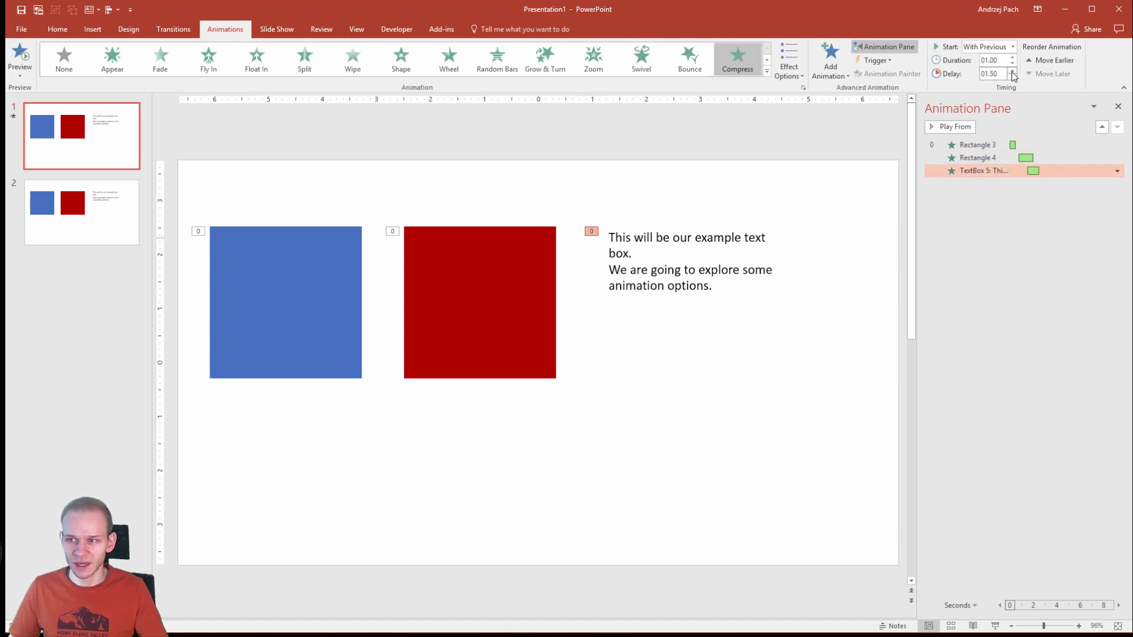
pyautogui.press('F5')
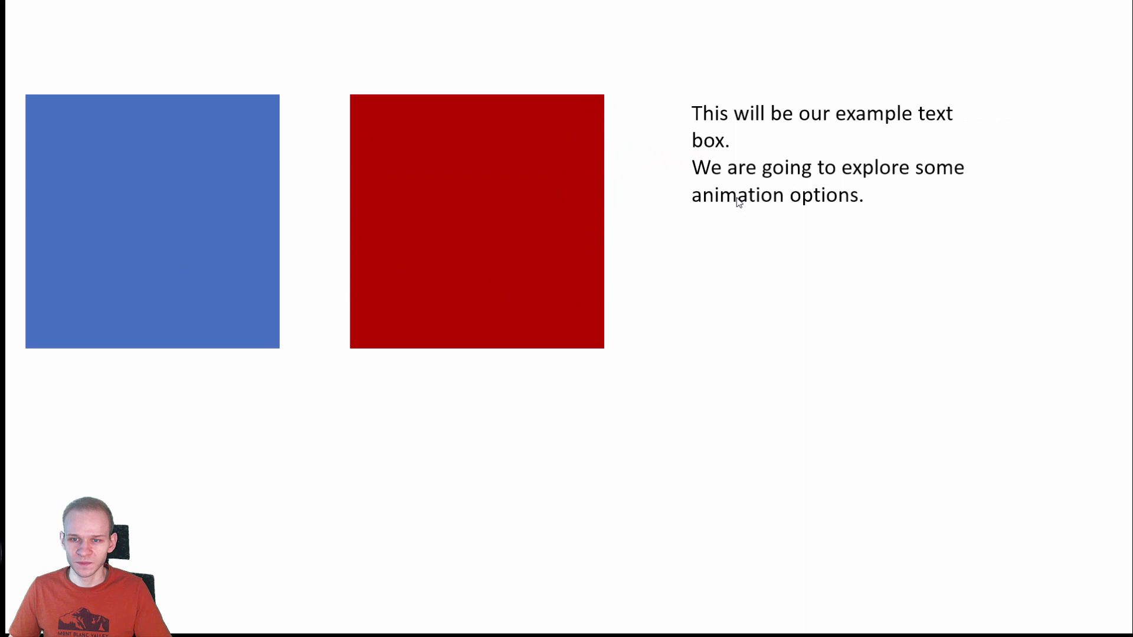
pyautogui.press('Escape')
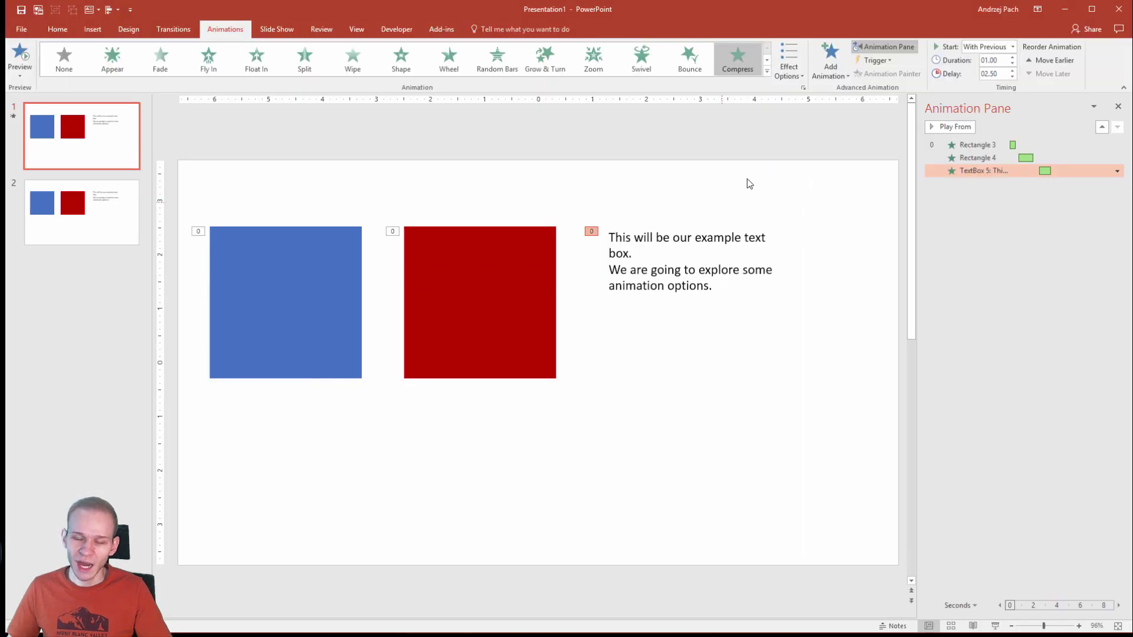
# Step: On slide 2, apply Fade to the blue square, red square and text box together
pyautogui.click(109, 229)
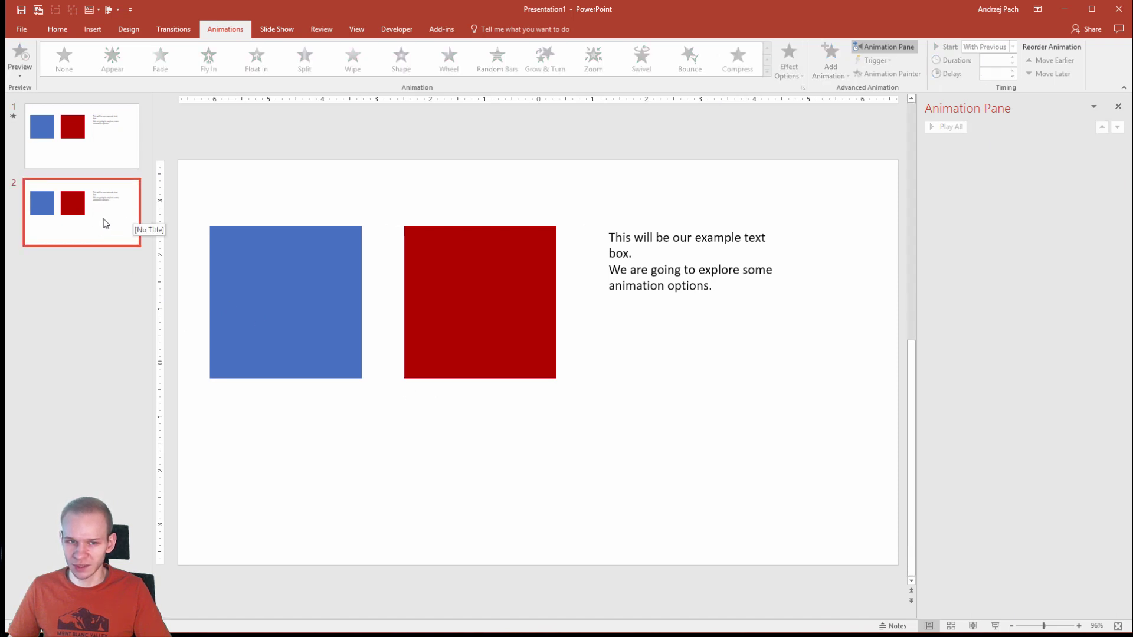
pyautogui.moveTo(192, 177); pyautogui.dragTo(887, 528)
pyautogui.click(160, 59)
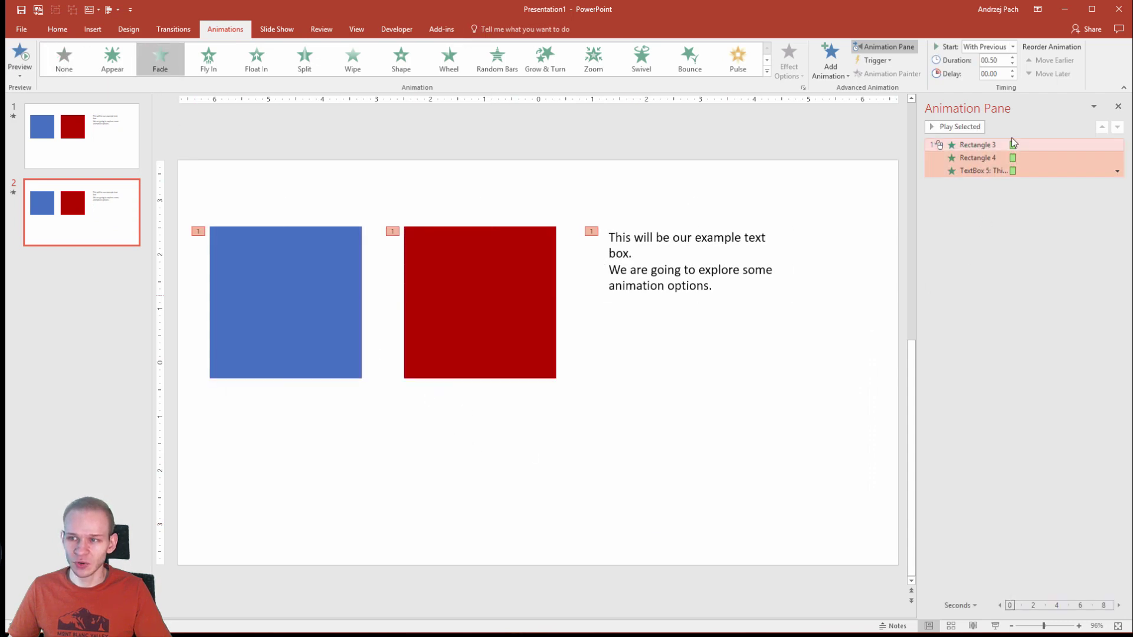
# Step: Make Rectangle 4's animation Start On Click
pyautogui.click(985, 228)
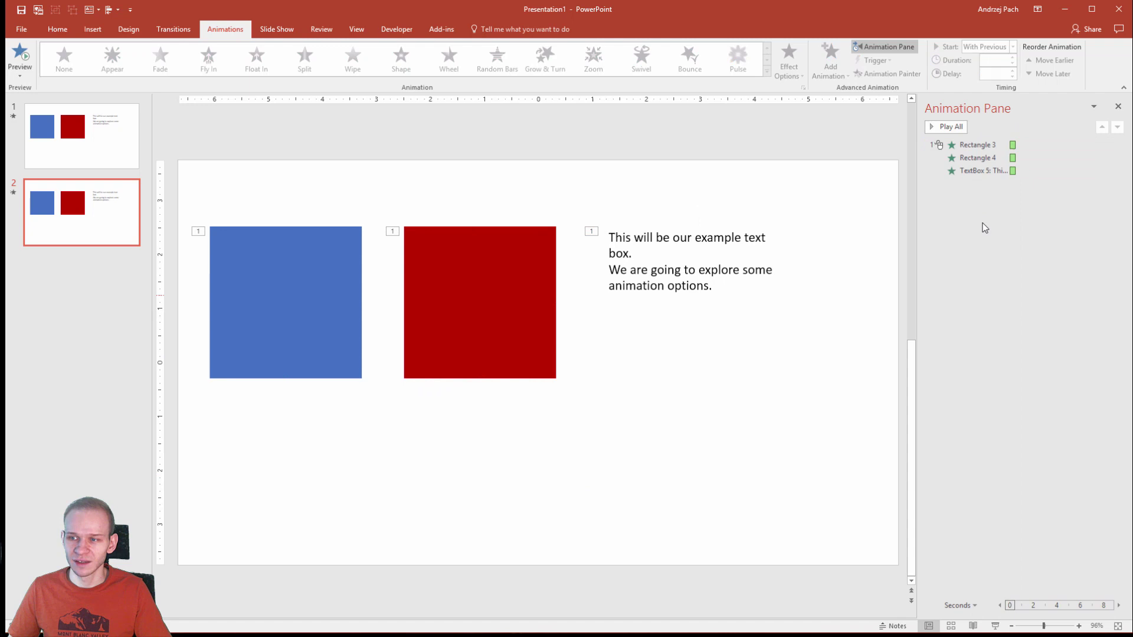
pyautogui.rightClick(1015, 162)
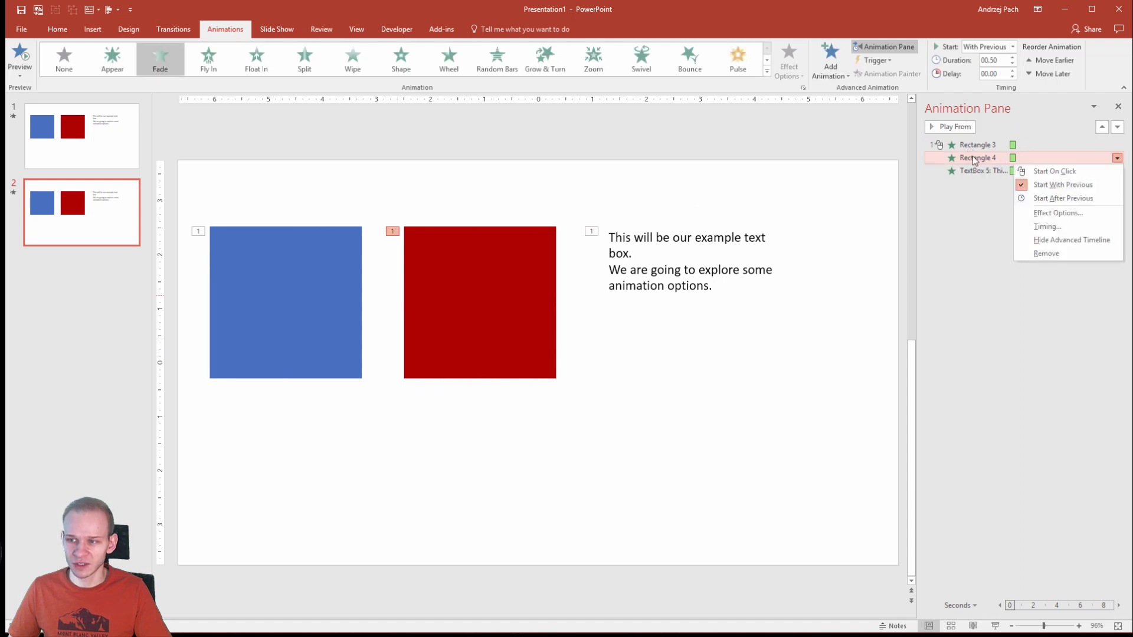
pyautogui.click(1050, 171)
# Step: Give TextBox 5's animation a 2.50-second delay
pyautogui.click(974, 172)
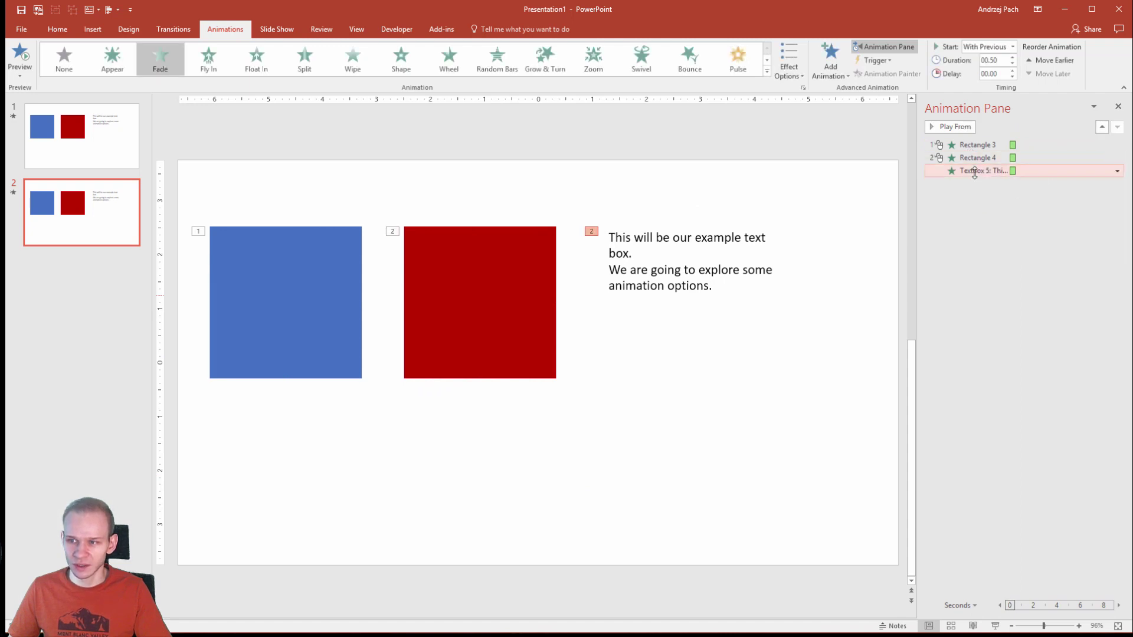
pyautogui.rightClick(975, 172)
pyautogui.click(1081, 198)
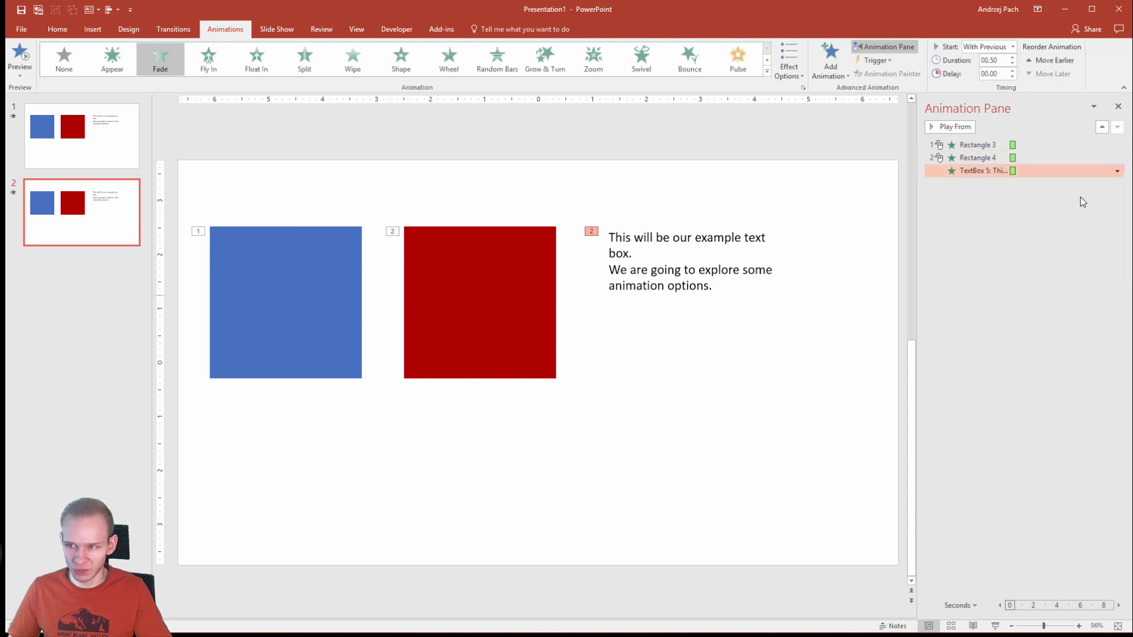
pyautogui.click(1011, 71)
pyautogui.click(1012, 71)
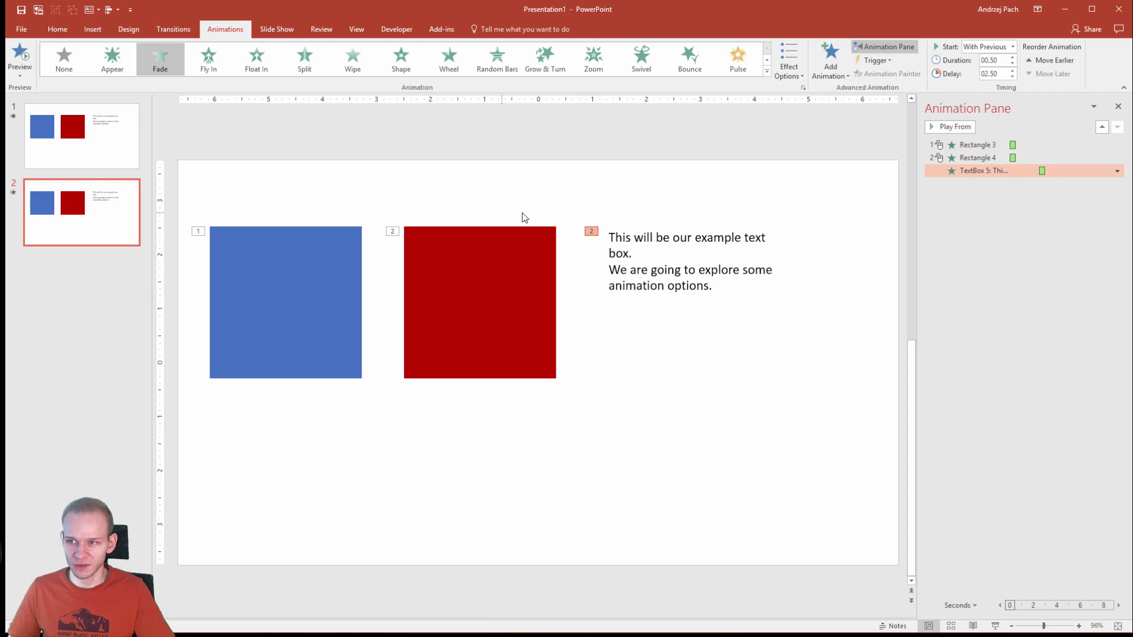
pyautogui.click(977, 145)
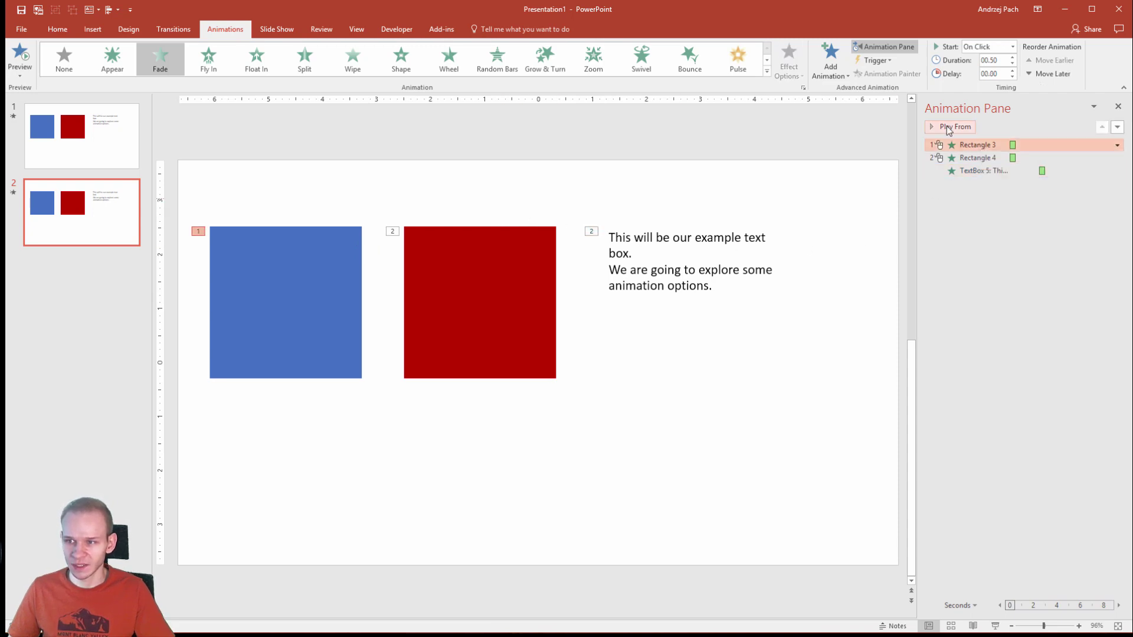
pyautogui.click(947, 126)
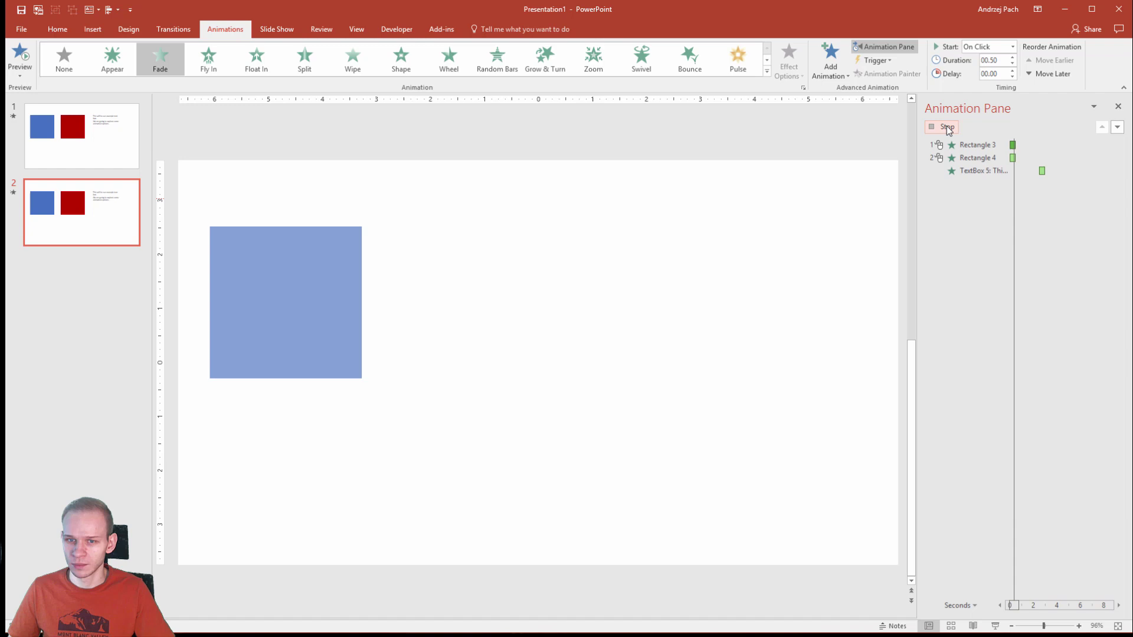
pyautogui.click(1028, 170)
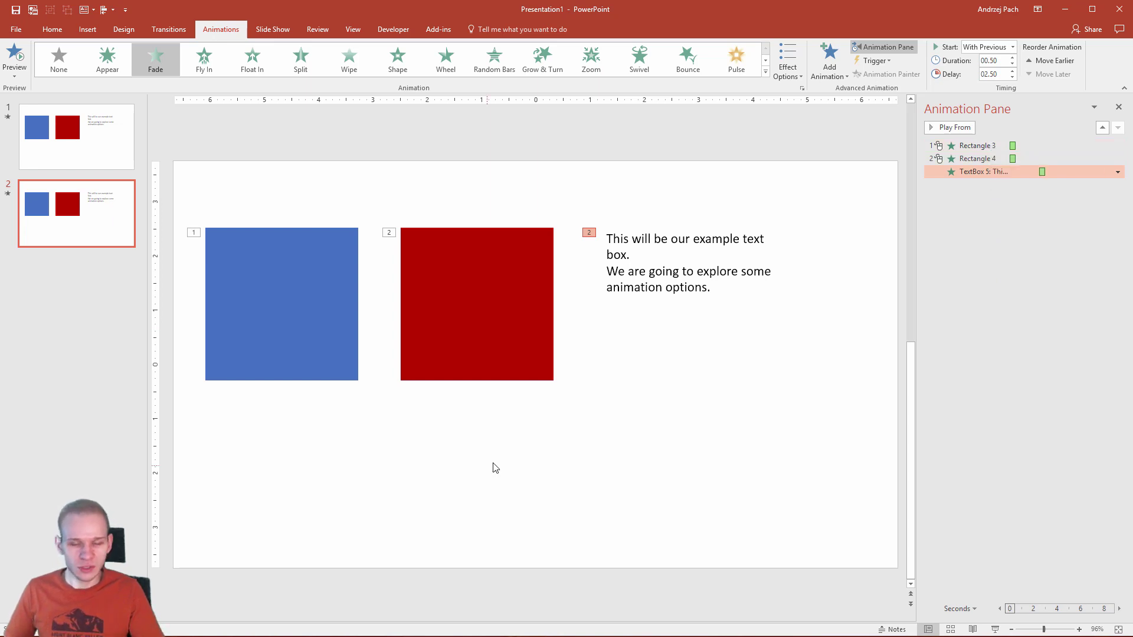
pyautogui.moveTo(186, 148); pyautogui.dragTo(203, 380)
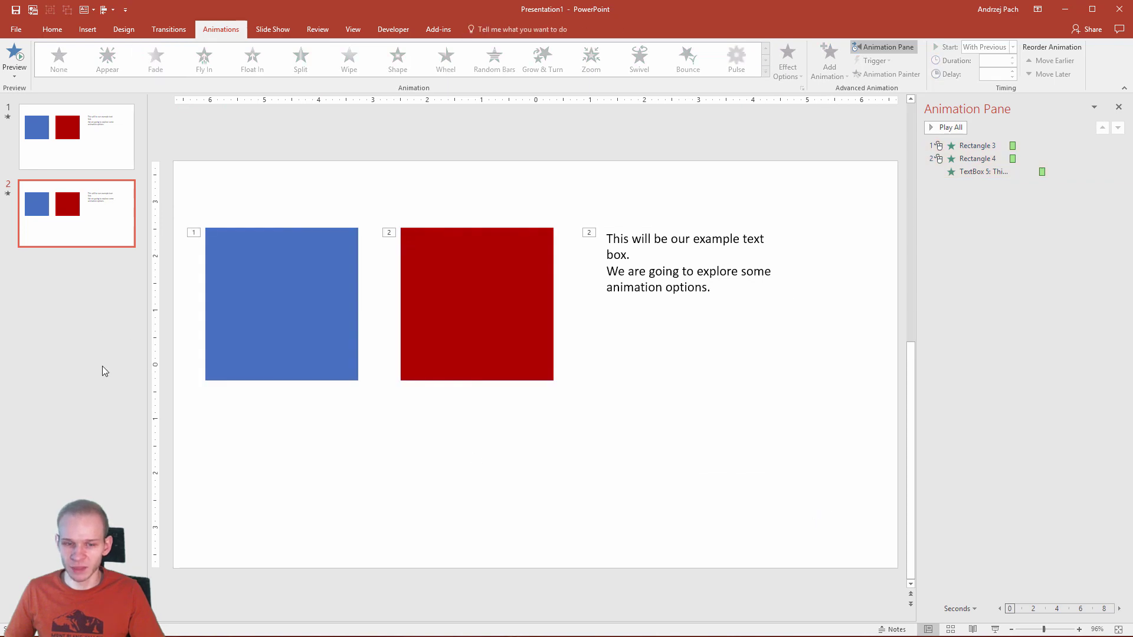